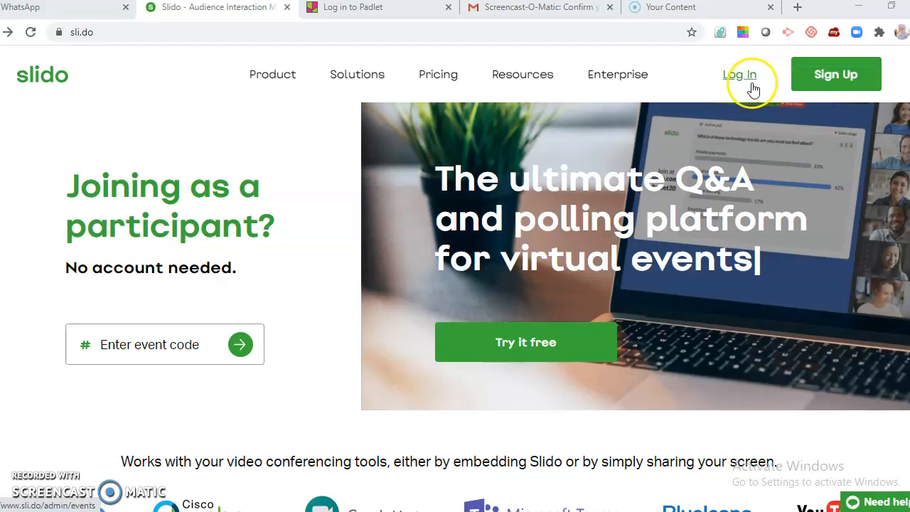
Step: Log in to the organiser's Slido account using the saved email suggestion and the account password
click(728, 78)
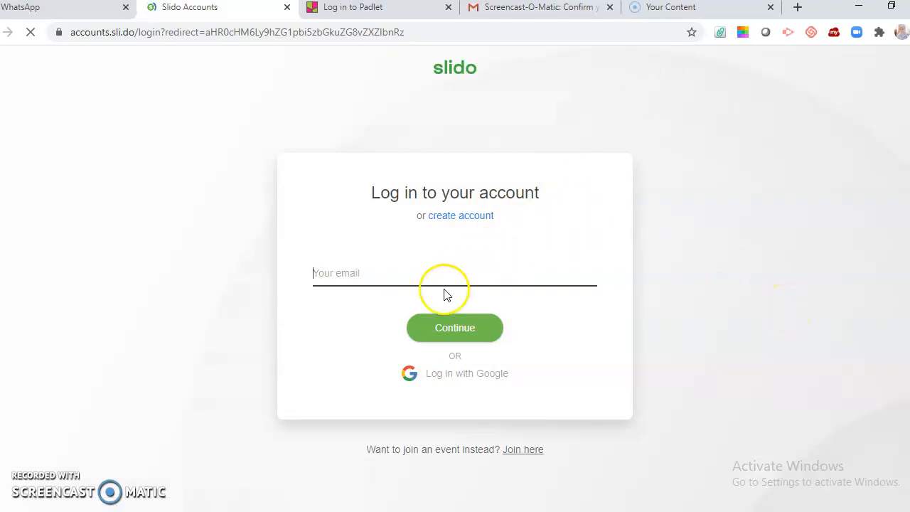
text(phoe3)
click(424, 266)
click(424, 299)
click(453, 330)
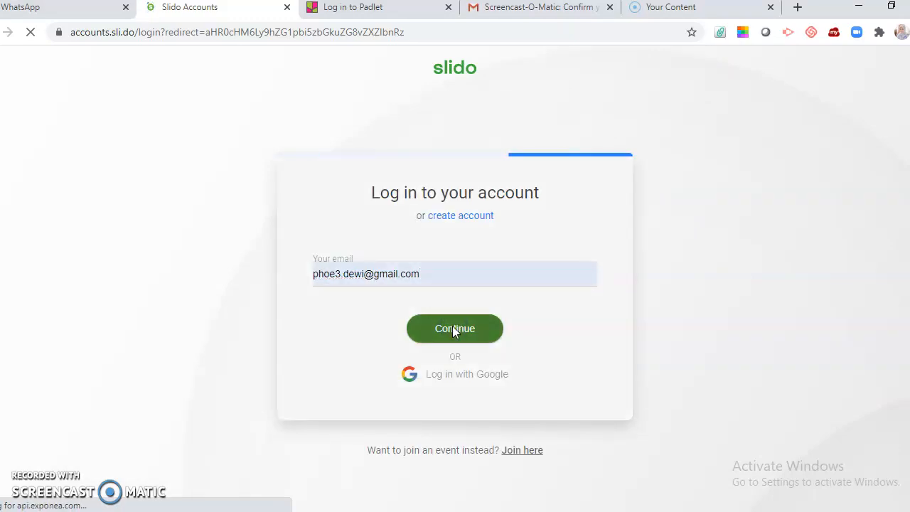
text(•••••••••)
click(453, 367)
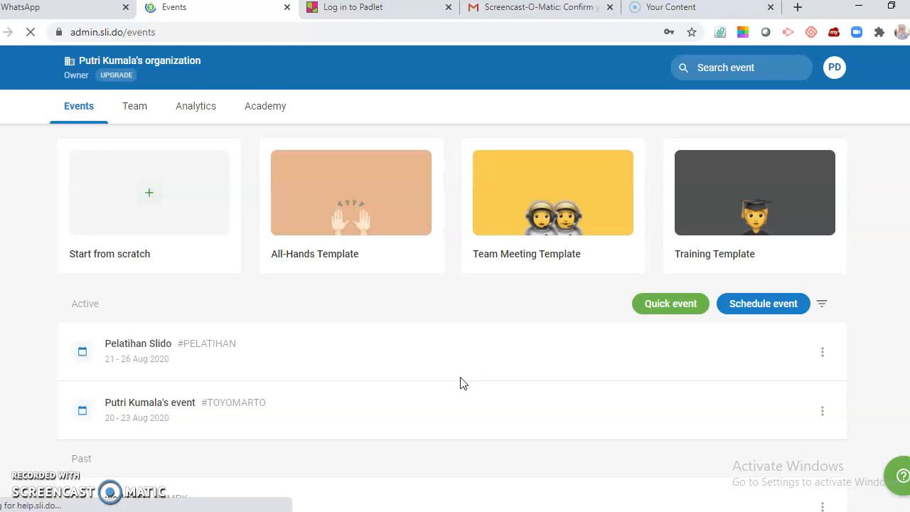
Step: Delete the old Pelatihan Slido event from the active events list
mouse_move(795, 356)
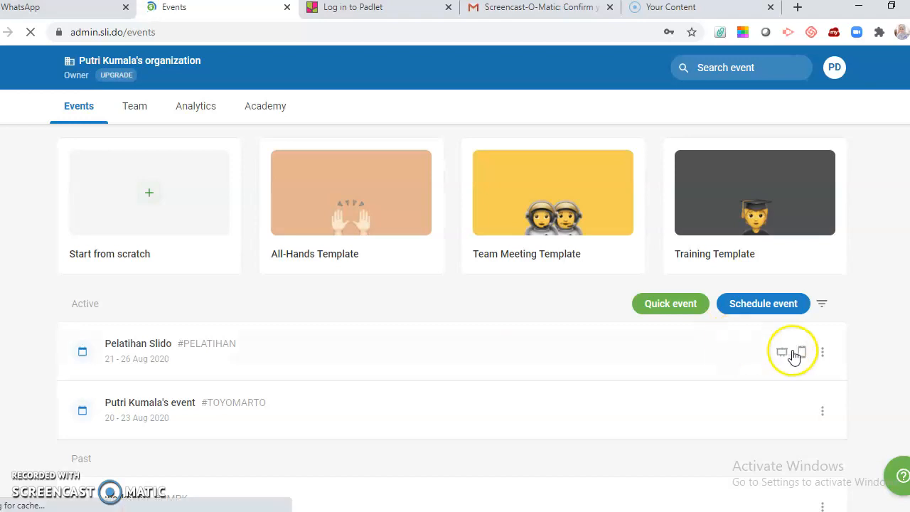
click(823, 352)
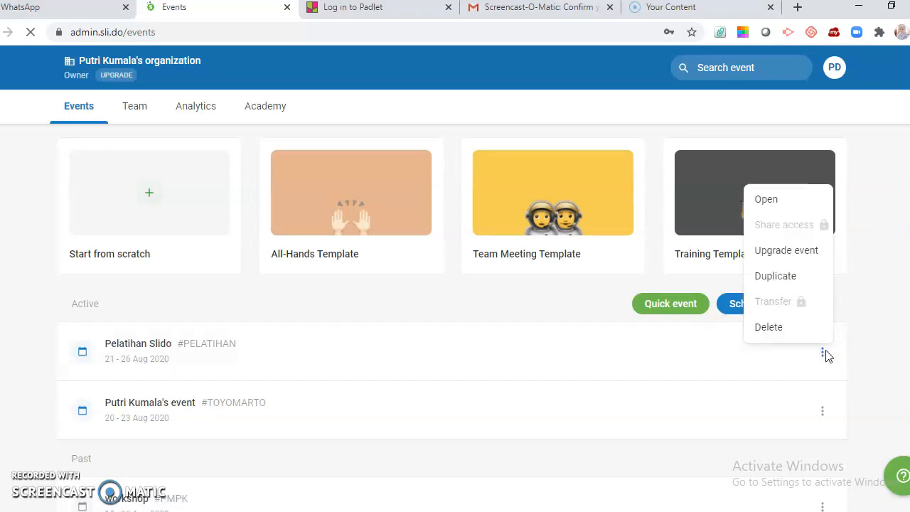
click(793, 330)
click(543, 328)
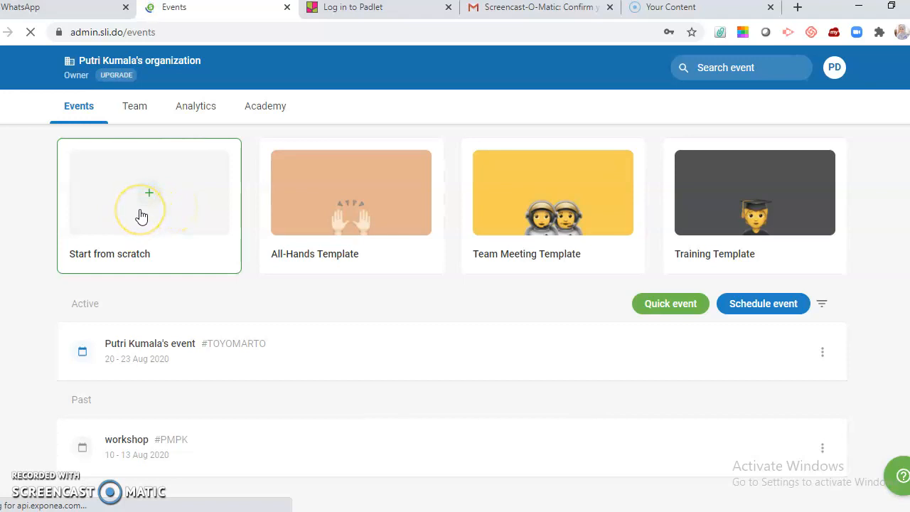
Step: Start a new event from scratch named 'Pelatihan SLIDO', dated August 21 to August 27, 2020
click(141, 212)
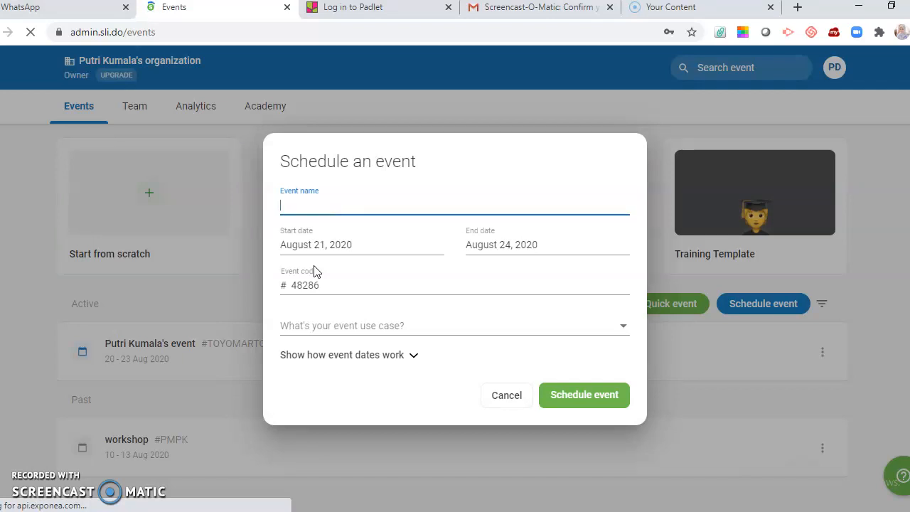
text(Pelatihan SLIDO)
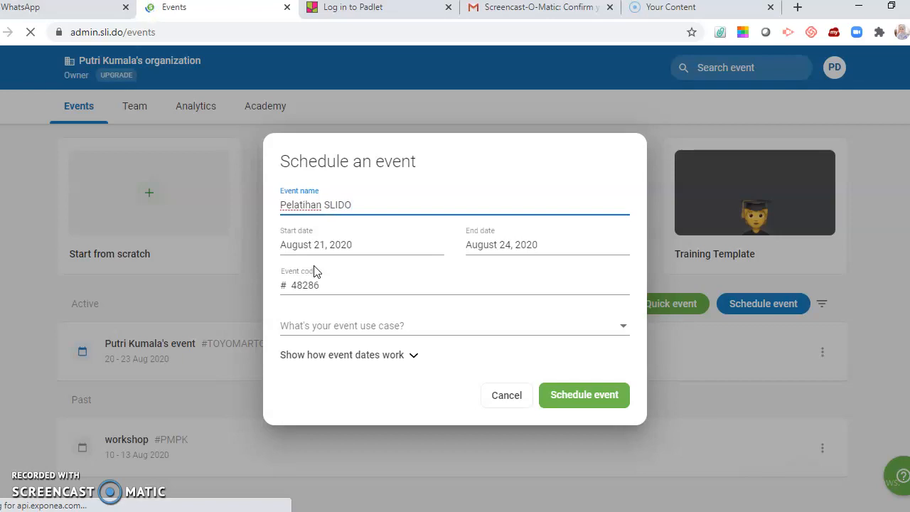
click(364, 242)
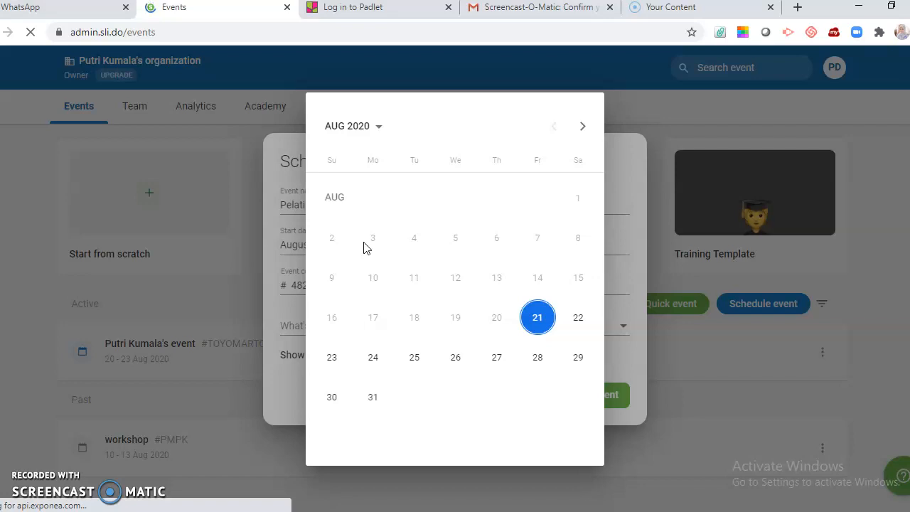
click(536, 317)
click(537, 321)
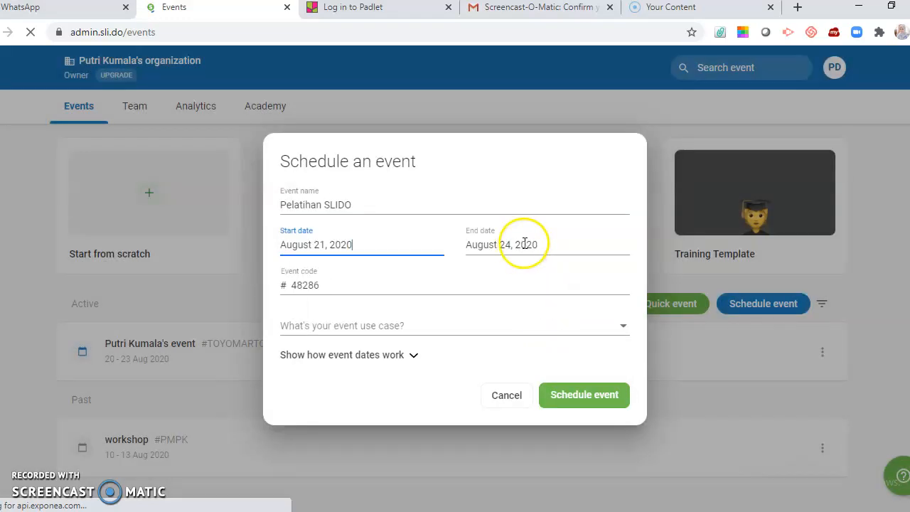
click(491, 244)
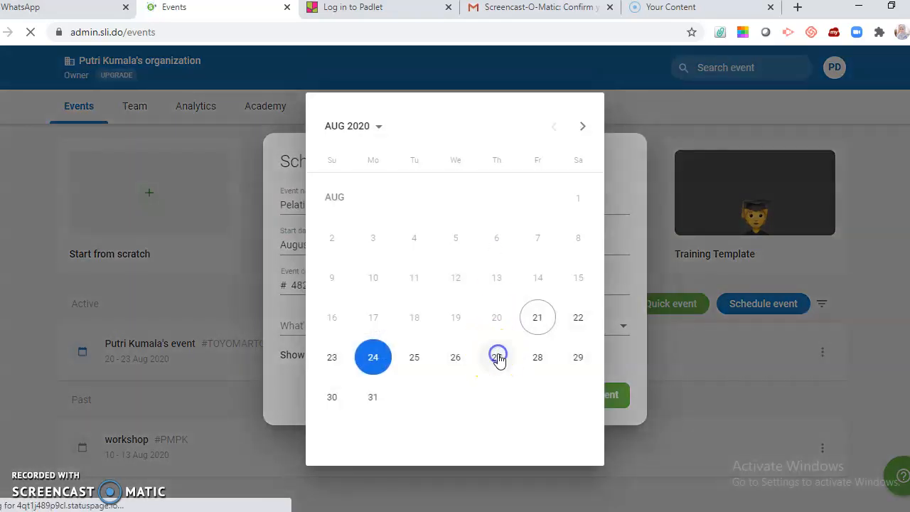
click(491, 360)
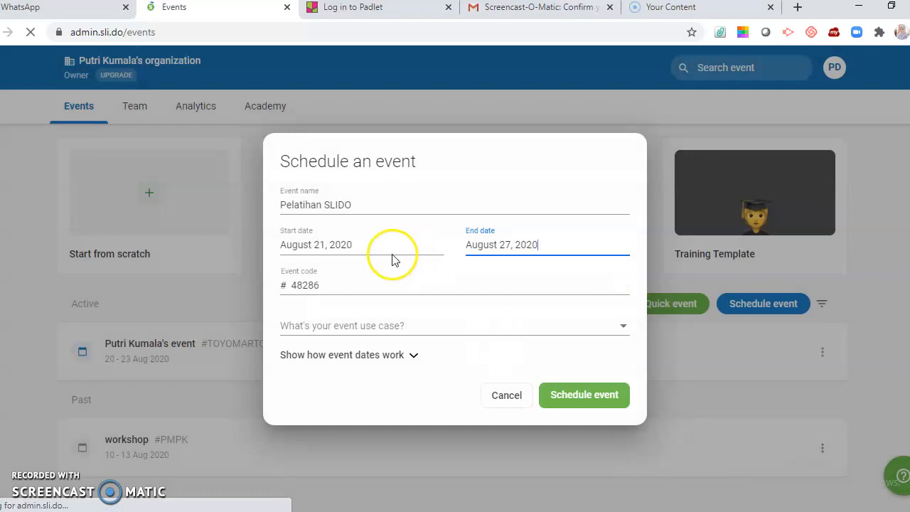
click(327, 285)
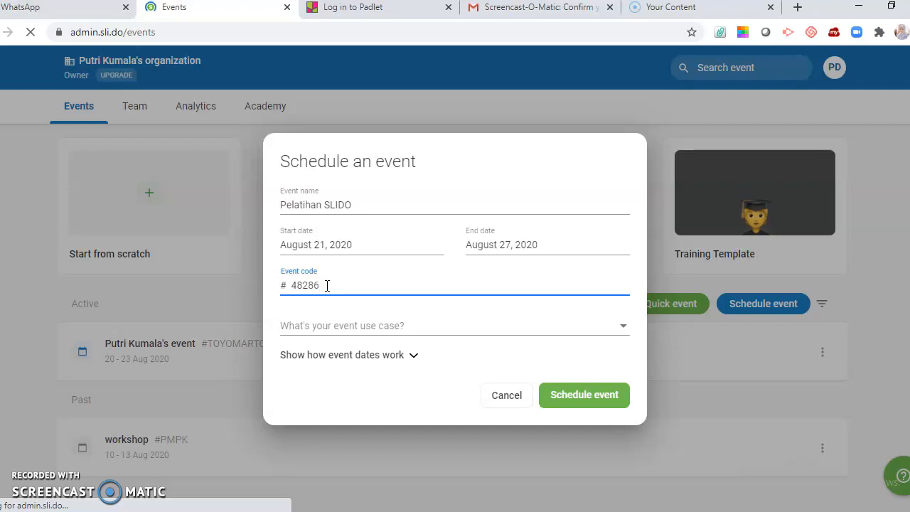
Step: Change the event code to PELATIHAN, set the use case to Training / Workshop, and schedule
key(BackSpace)
key(BackSpace)
key(BackSpace)
key(BackSpace)
key(BackSpace)
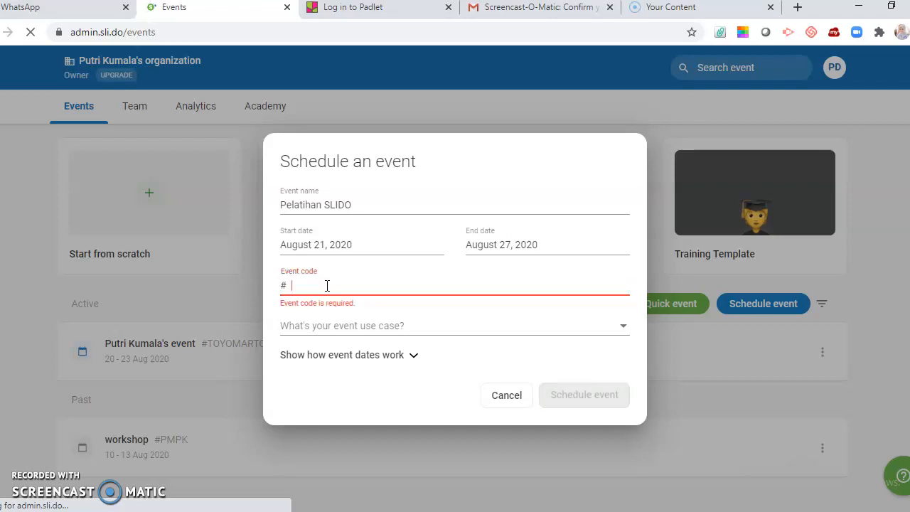
text(PELATIHAN)
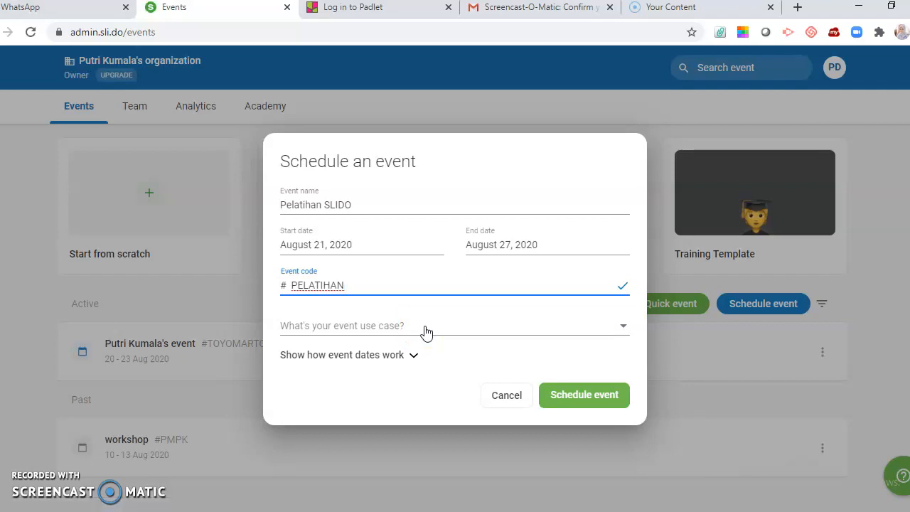
click(623, 328)
click(624, 329)
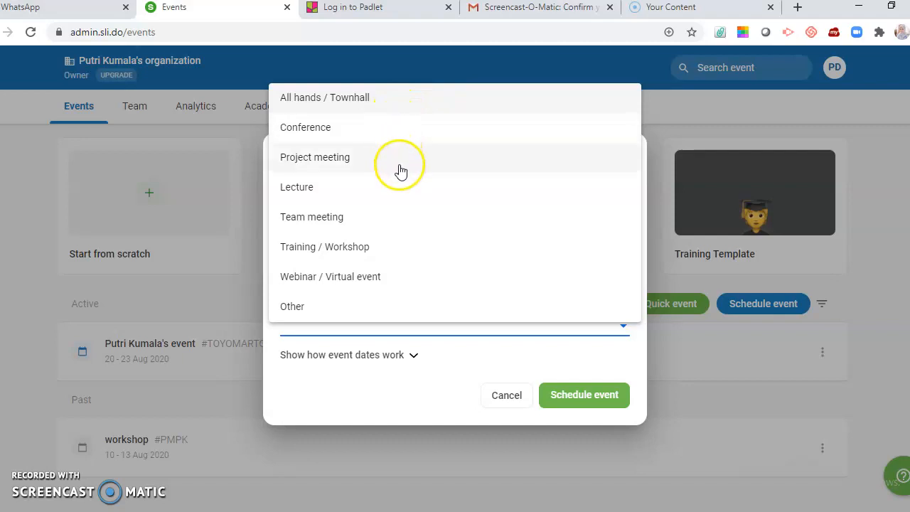
click(410, 256)
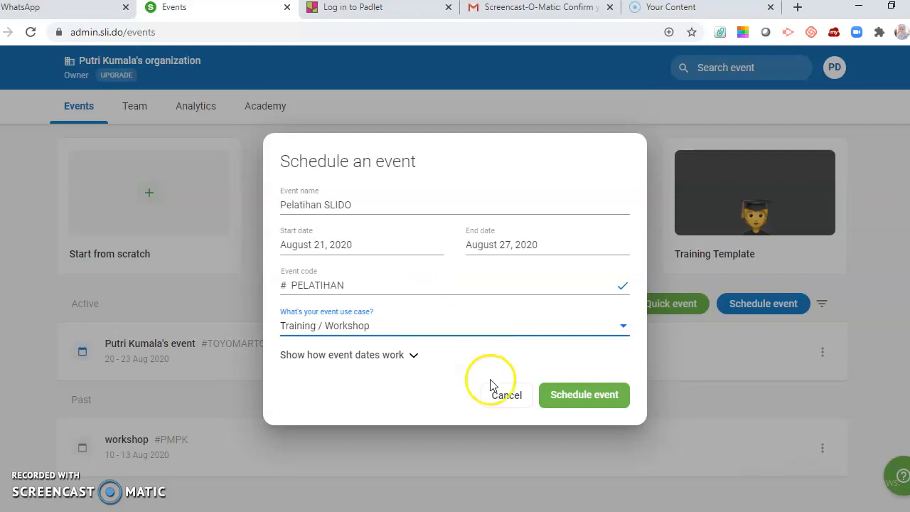
click(569, 398)
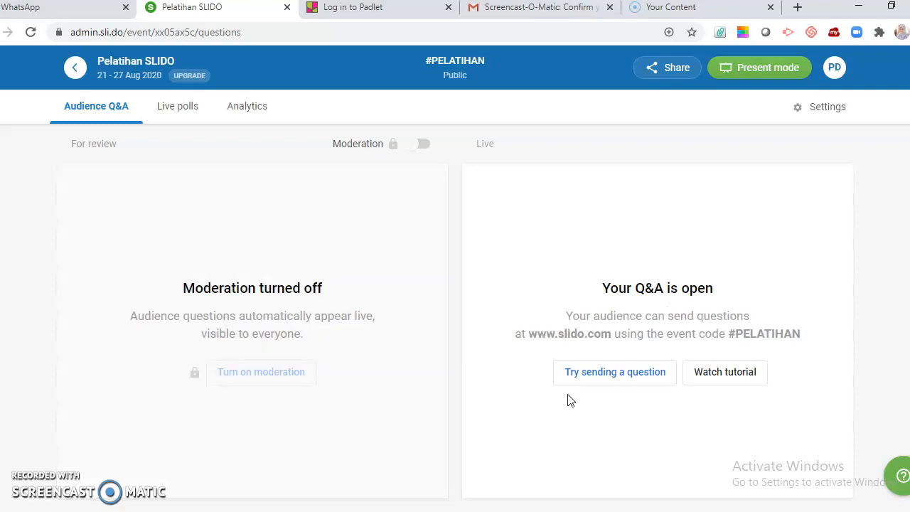
Step: Go to Live polls and preview the Multiple choice, Word cloud, Quiz and Open text poll types
click(177, 105)
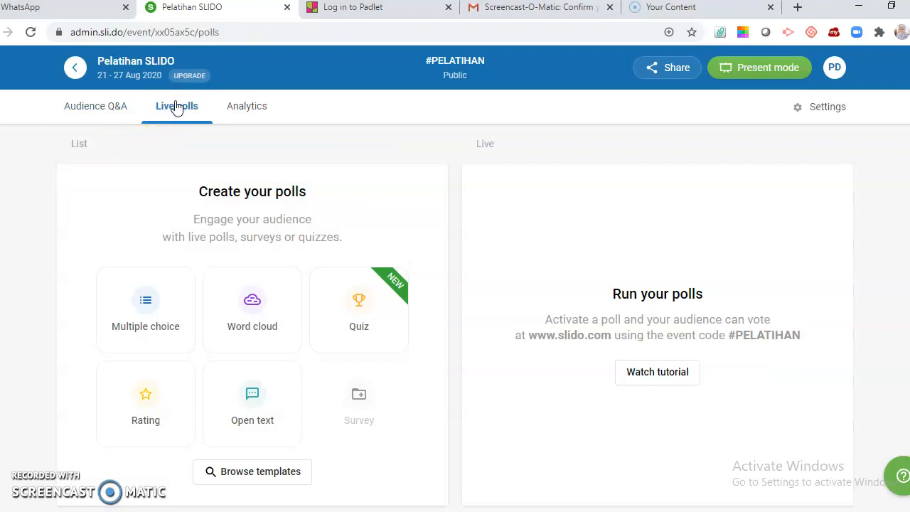
mouse_move(163, 339)
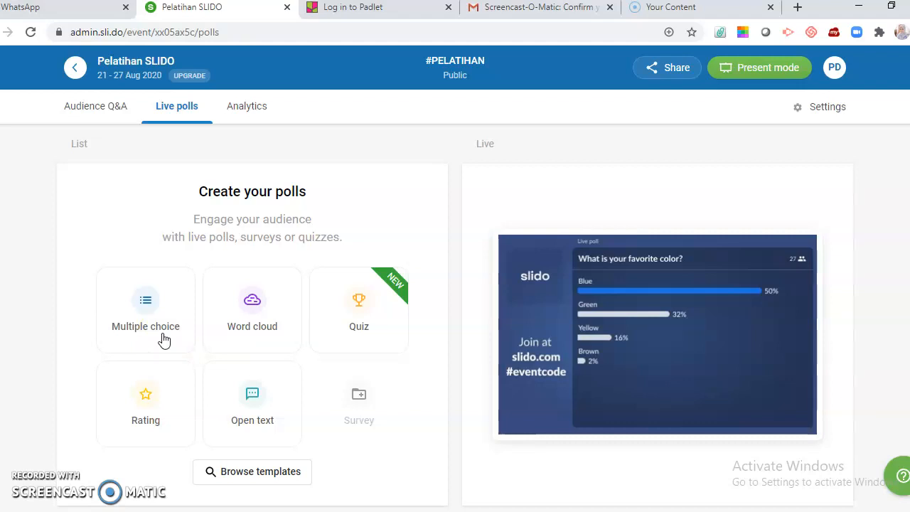
mouse_move(242, 316)
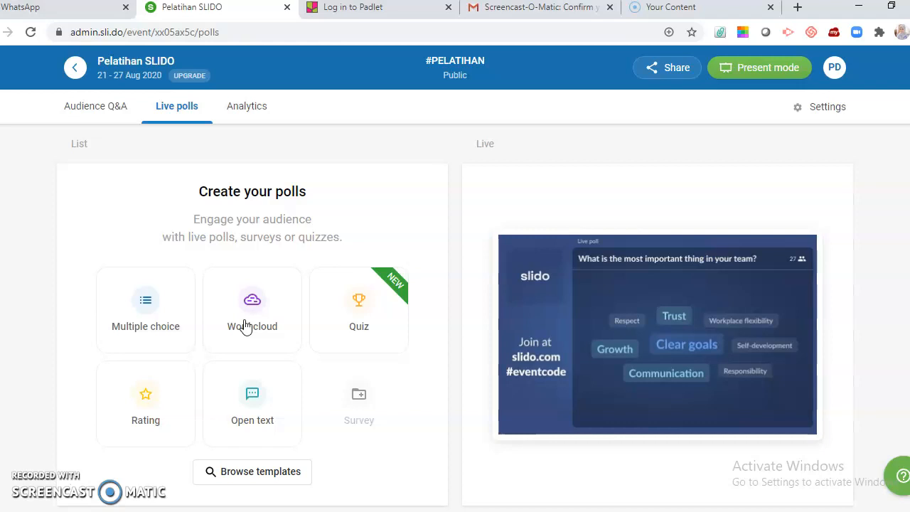
click(357, 319)
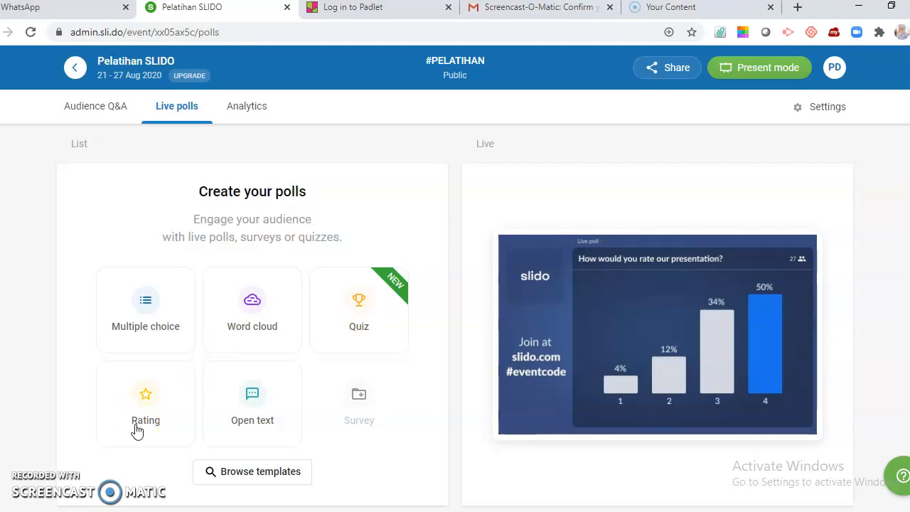
click(243, 421)
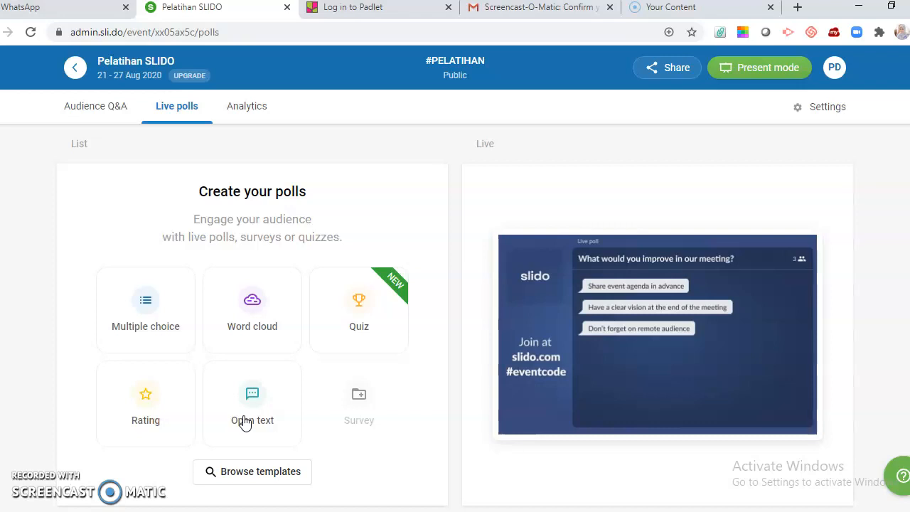
Step: Write a multiple-choice poll 'Apa aplikasi yang paling banyak Bapak dan Ibu gunakan saat PJJ?' with options Sinkronus, Asinkronus
click(150, 299)
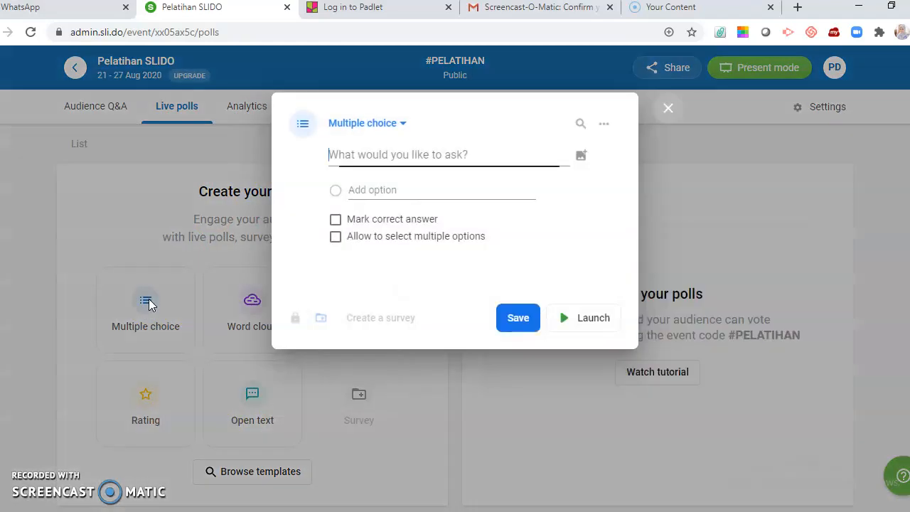
click(368, 155)
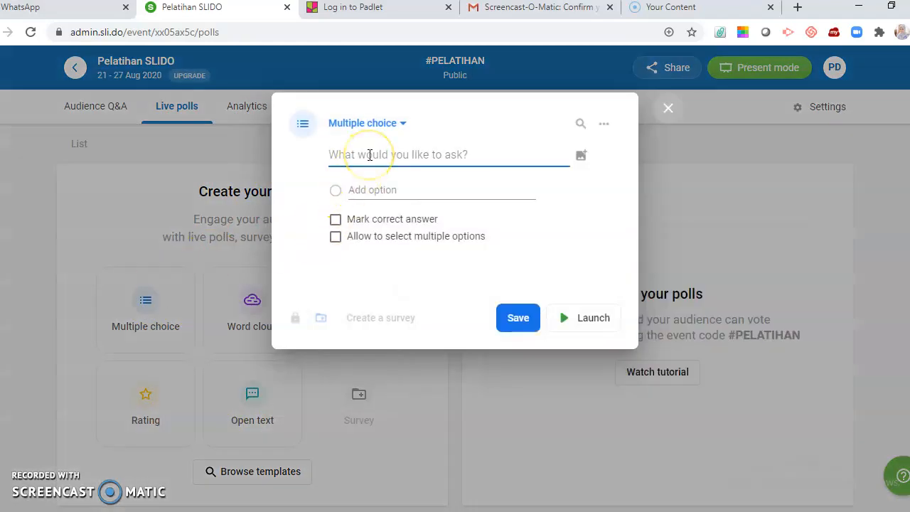
text(Ap)
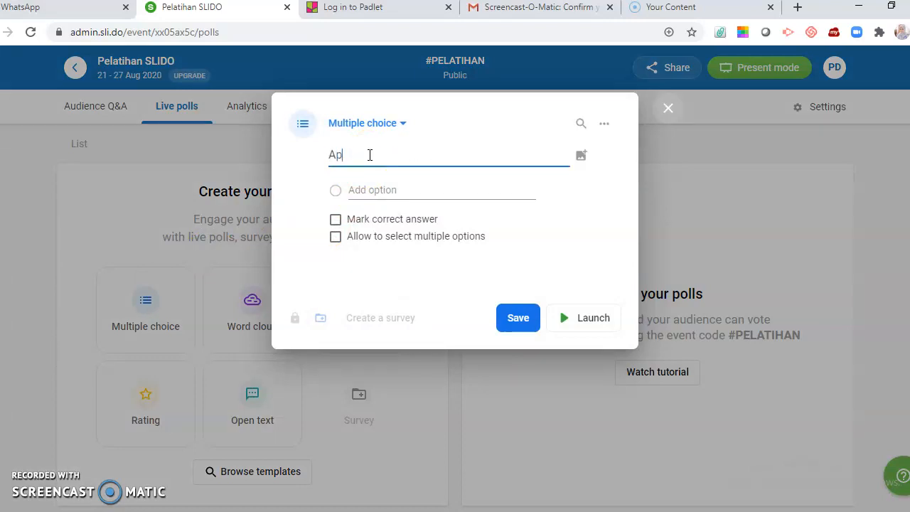
text(a aplikasi yang paling banyak Bapak dan Ibu )
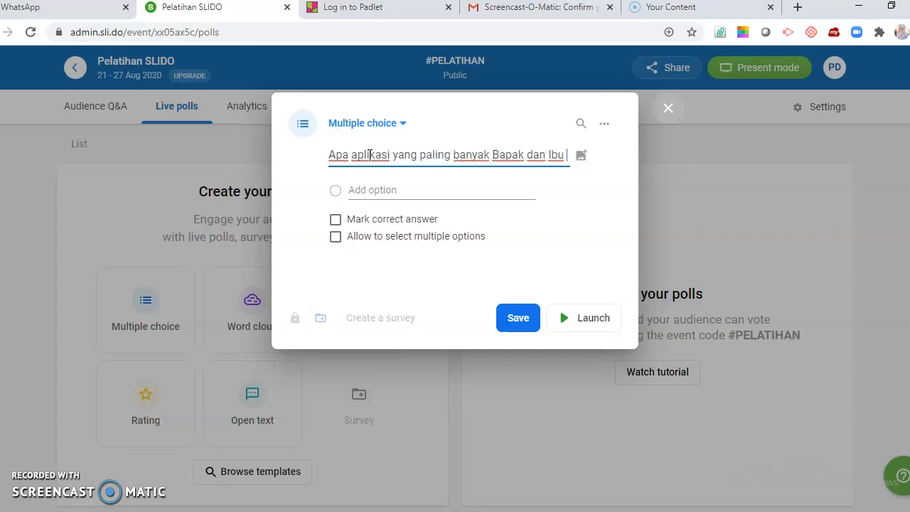
text(gunakan saat PJJ?)
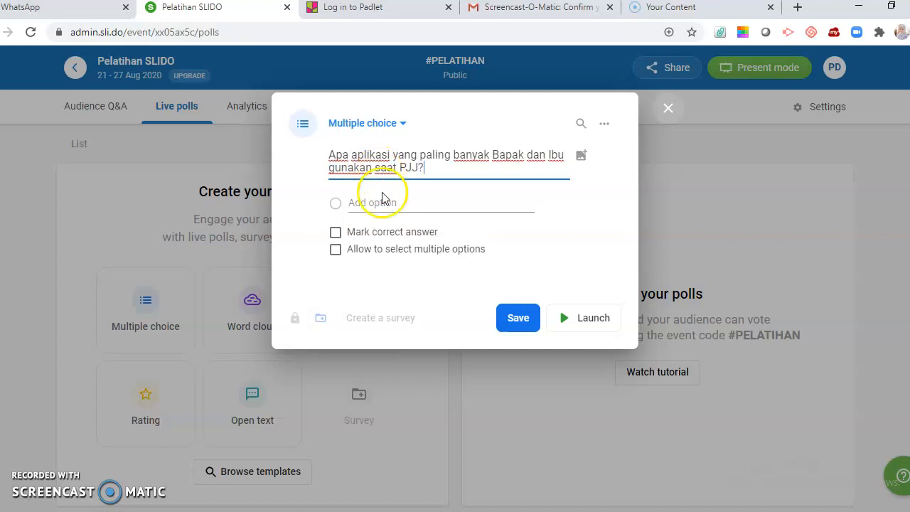
click(377, 201)
text(S)
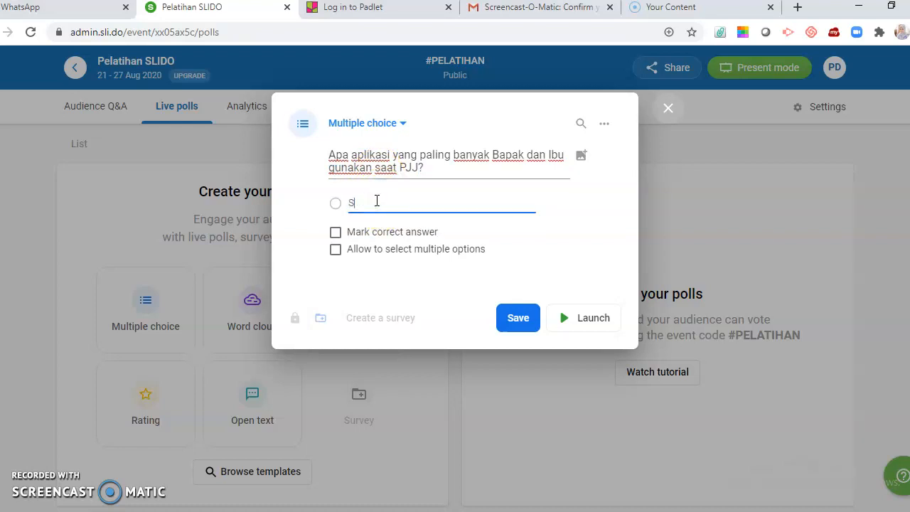
text(inkronus)
click(369, 235)
text(Asinkro)
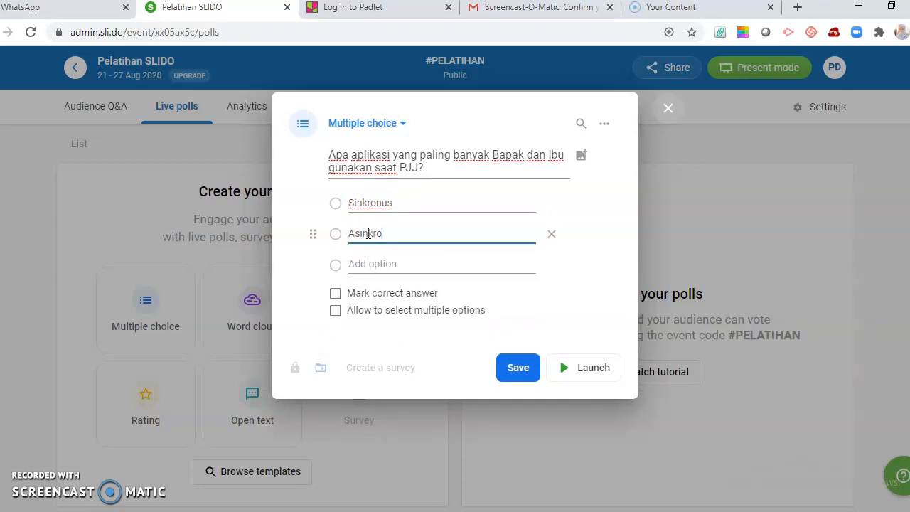
text(nus)
Step: Leave multiple-option selection turned off and save the poll as single-answer
click(335, 314)
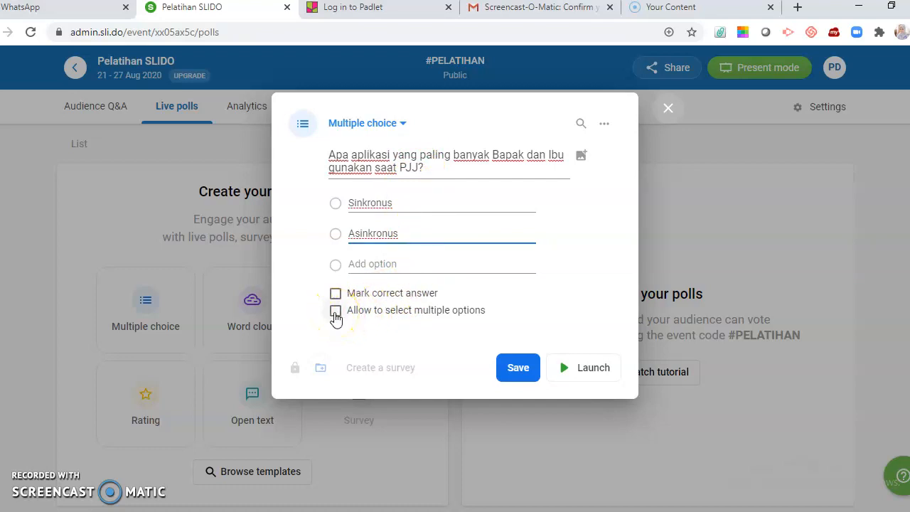
click(336, 313)
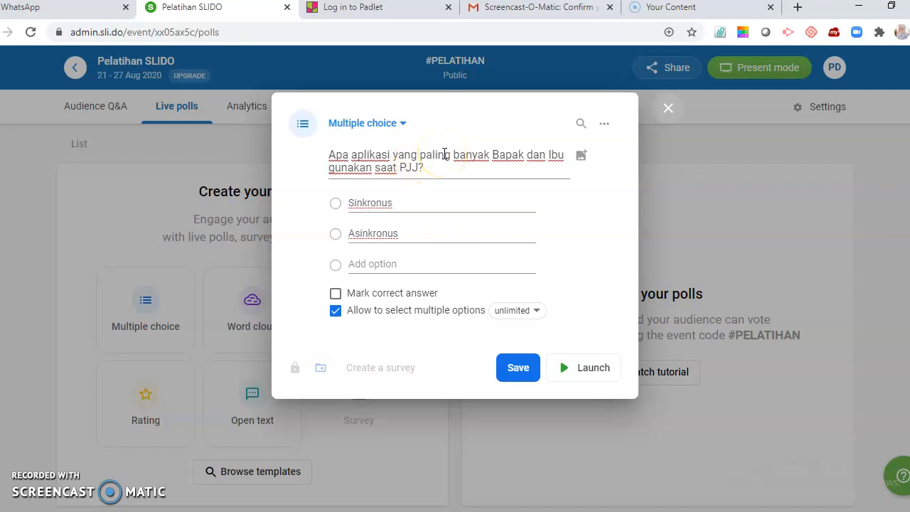
click(336, 312)
click(527, 366)
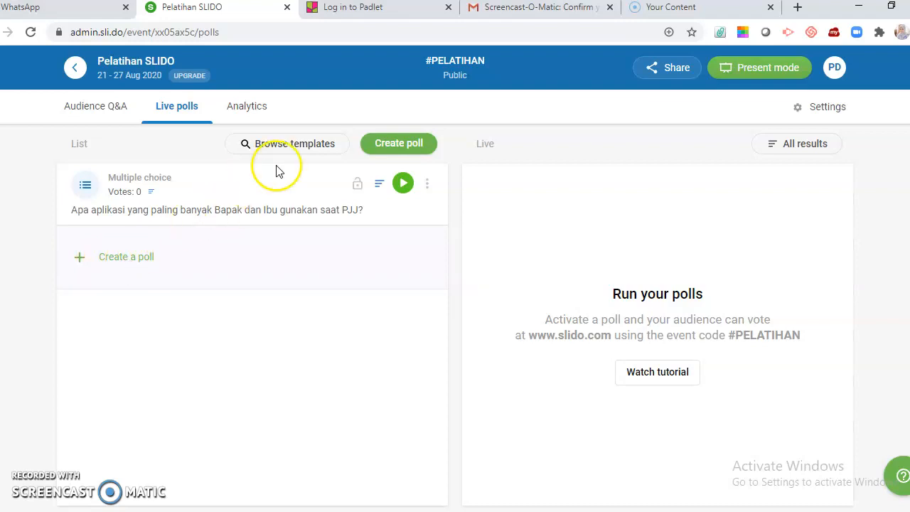
Step: Create and save an open text poll: 'Tuliskan satu kata yang mewakili kesan Bapak/Ibu saat melaksanakan PJJ?'
click(395, 144)
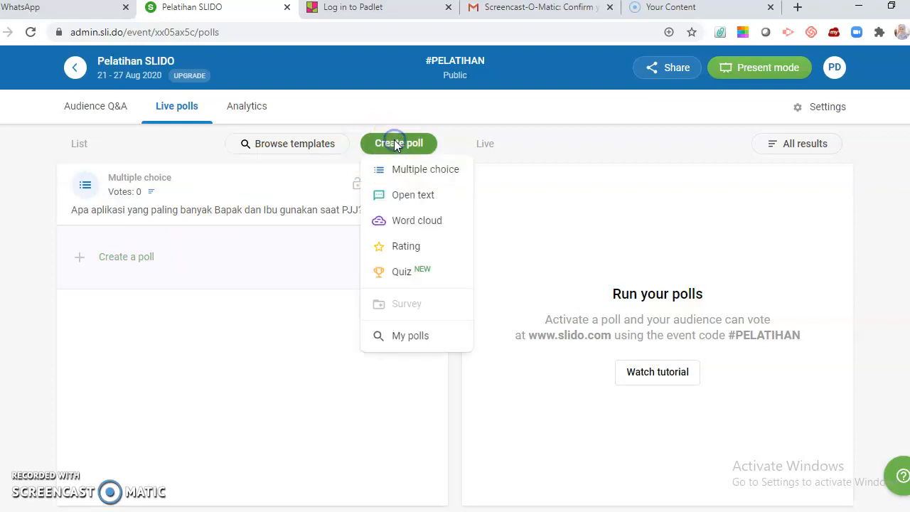
click(420, 196)
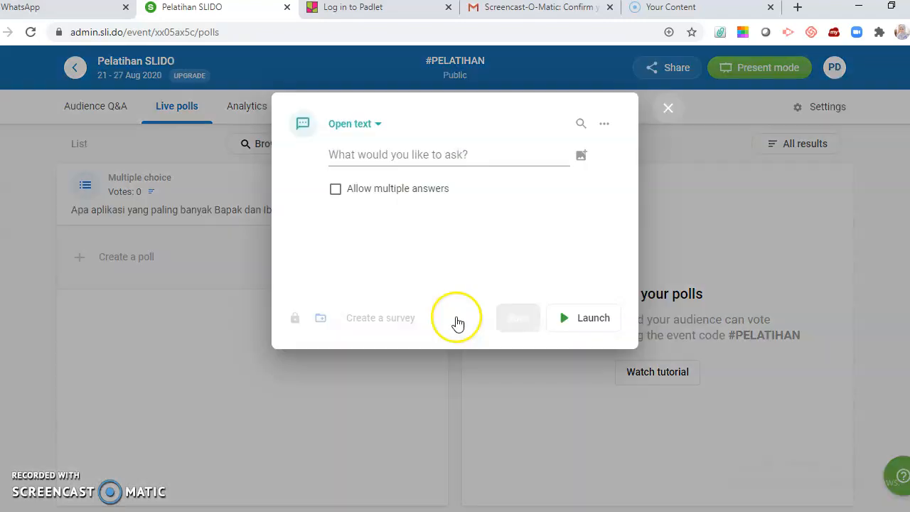
click(366, 151)
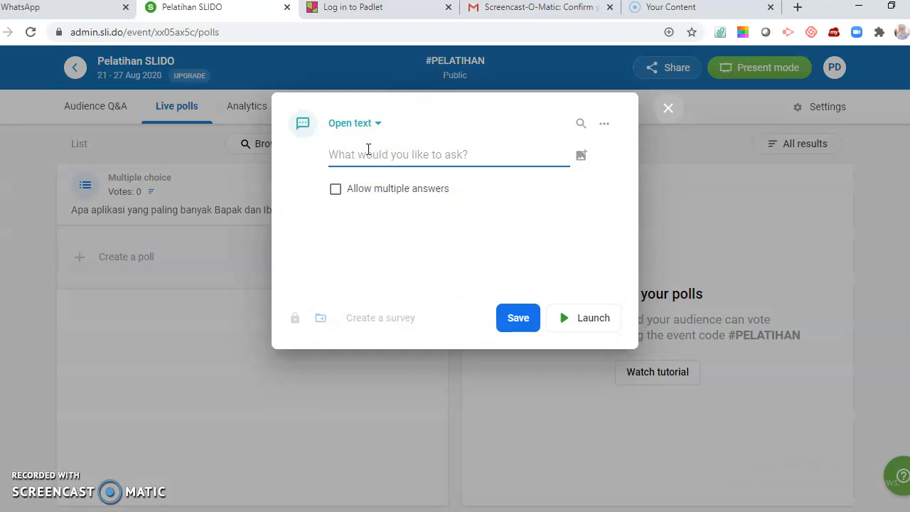
text(Tu)
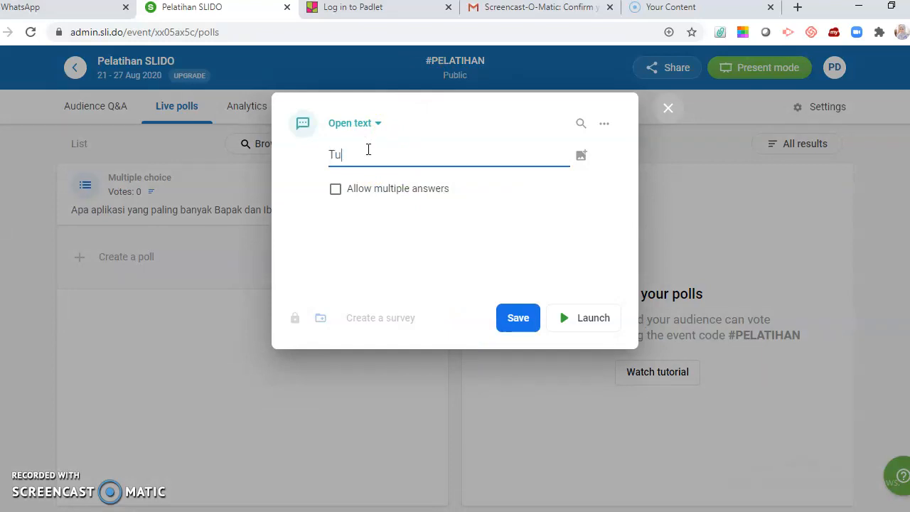
text(liskan satu kata yang mewakili kesan BAPAK/)
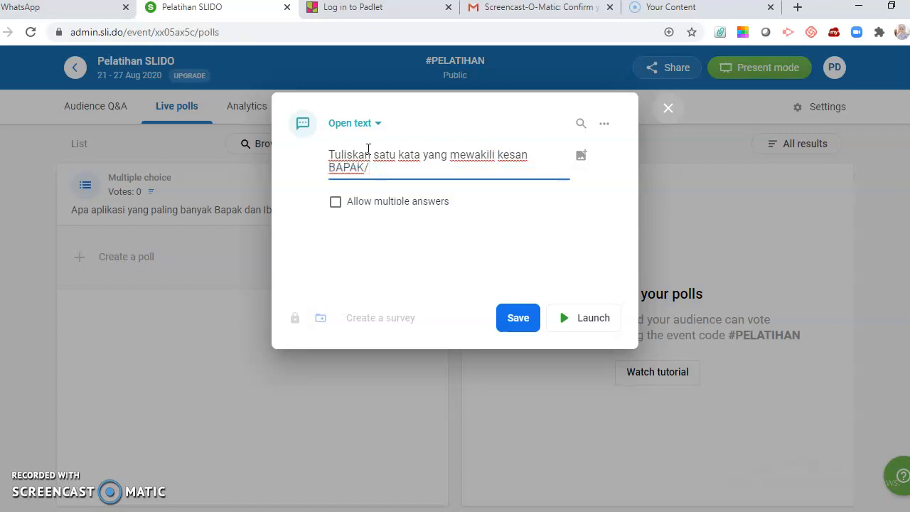
key(BackSpace)
key(BackSpace)
key(BackSpace)
key(BackSpace)
text(apak/)
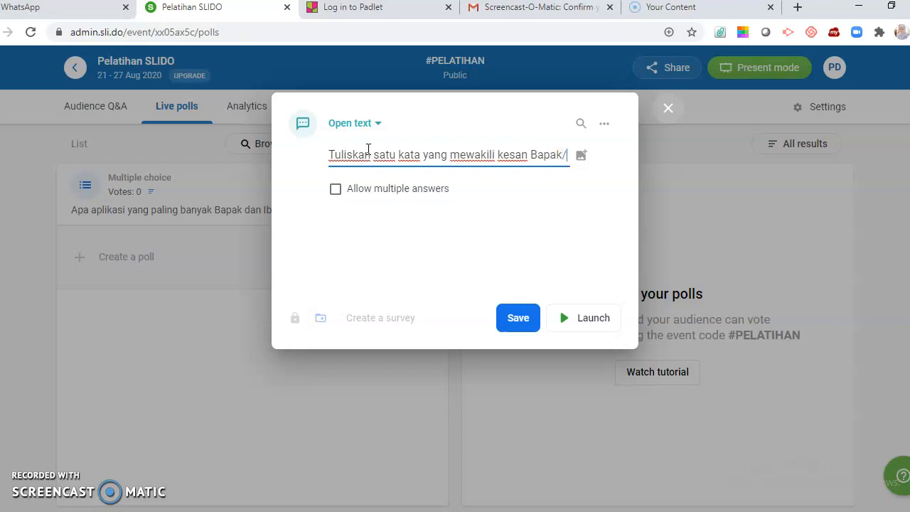
text(Ibu)
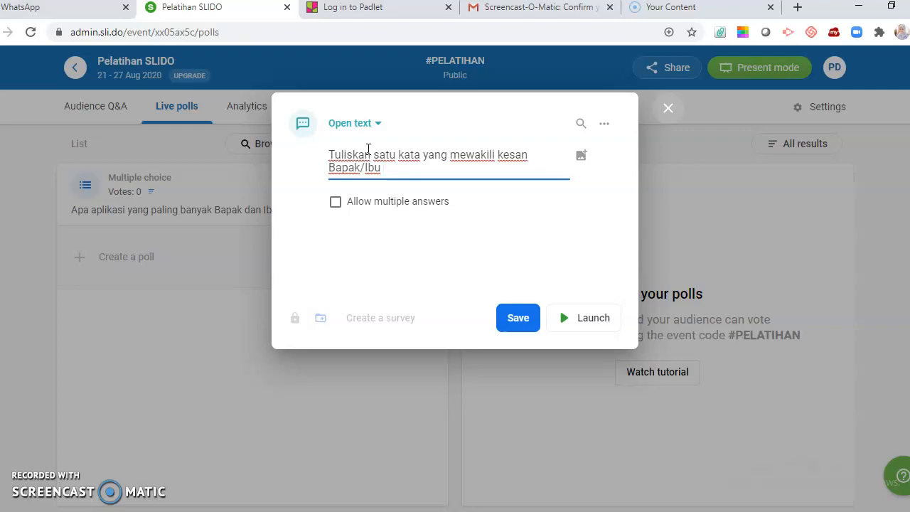
text(saat )
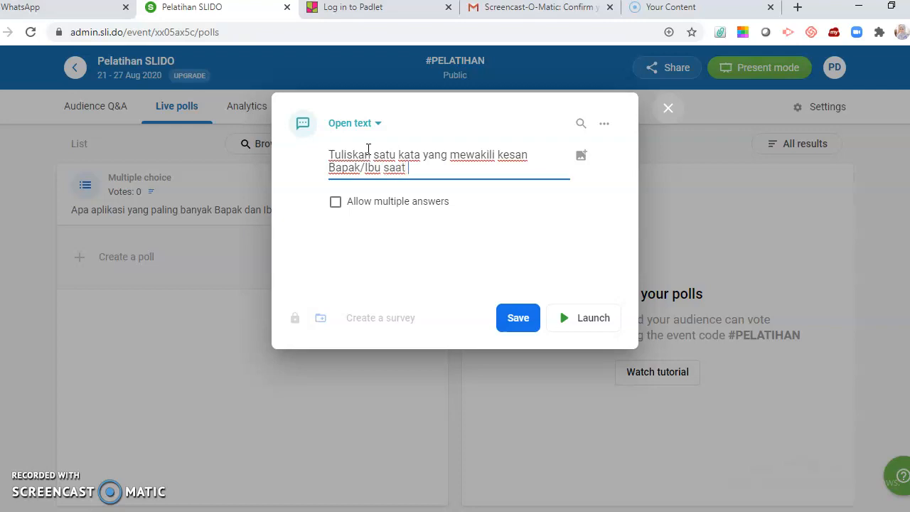
text(melaksanakan P)
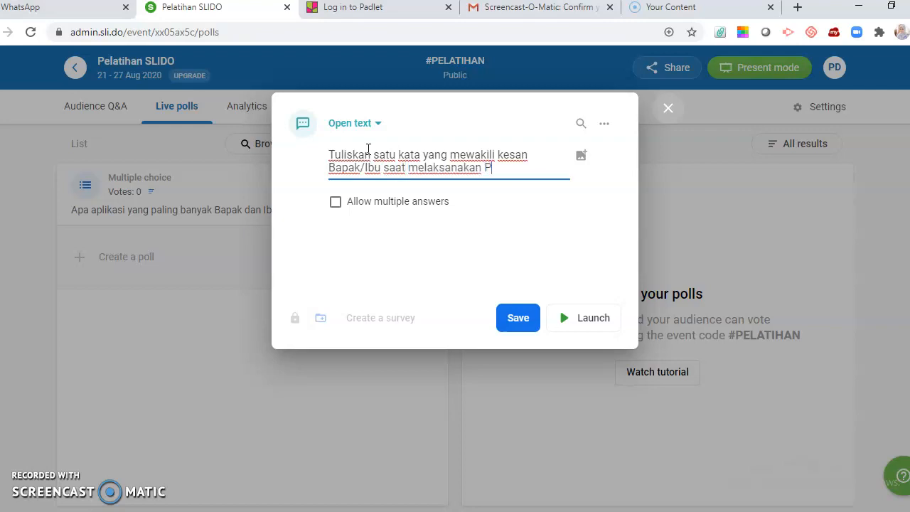
text(JJ)
click(508, 313)
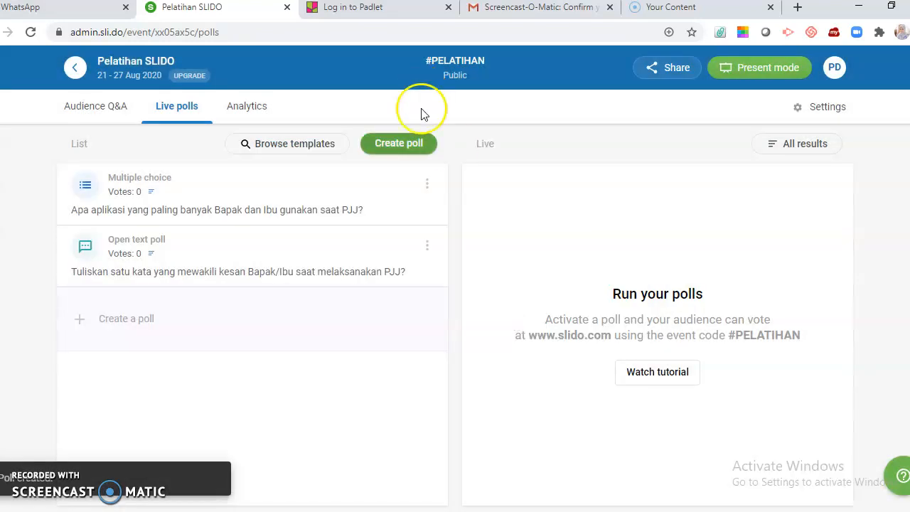
Step: Create and save a word cloud poll: 'Apa aplikasi asinkronus yang paling banyak Bapak dan Ibu gunakan saat PJJ?'
click(403, 144)
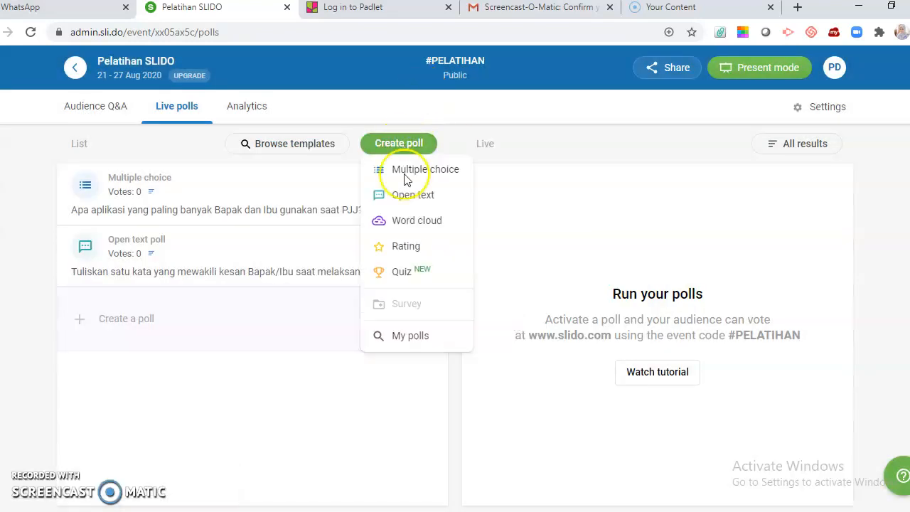
click(417, 222)
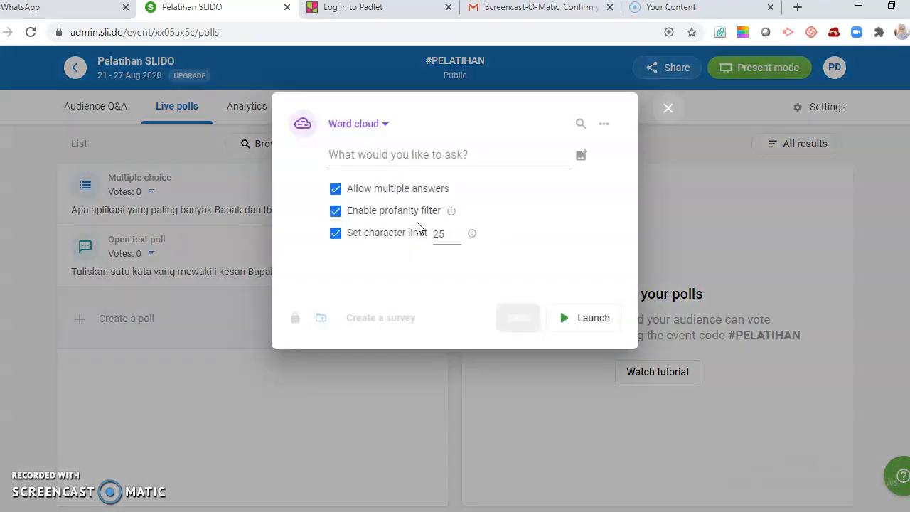
click(391, 152)
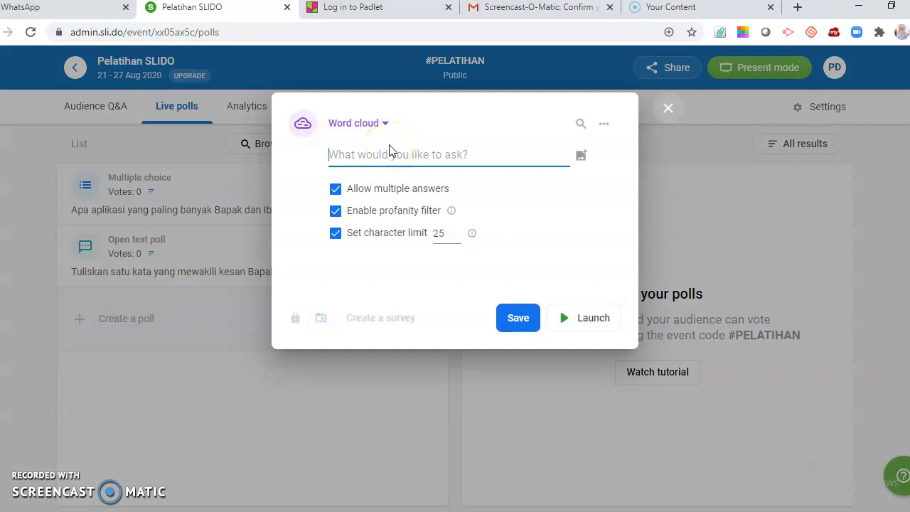
text(Apa aplikasi asink)
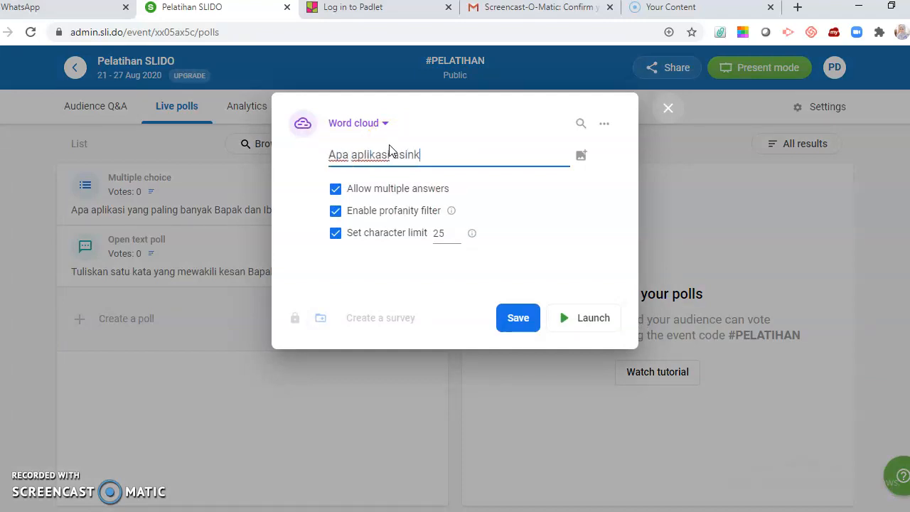
text(ronus yang paling ba)
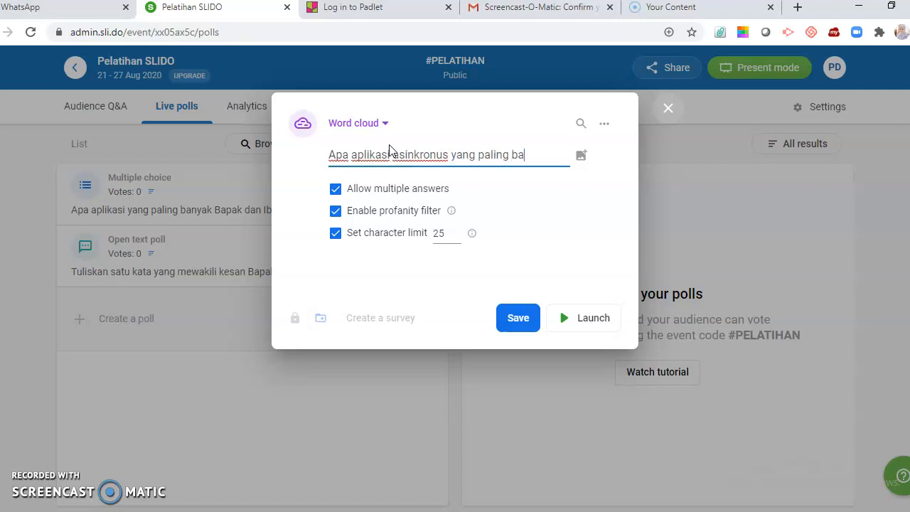
text(nyak Baapak dan Ibu gunakan saat )
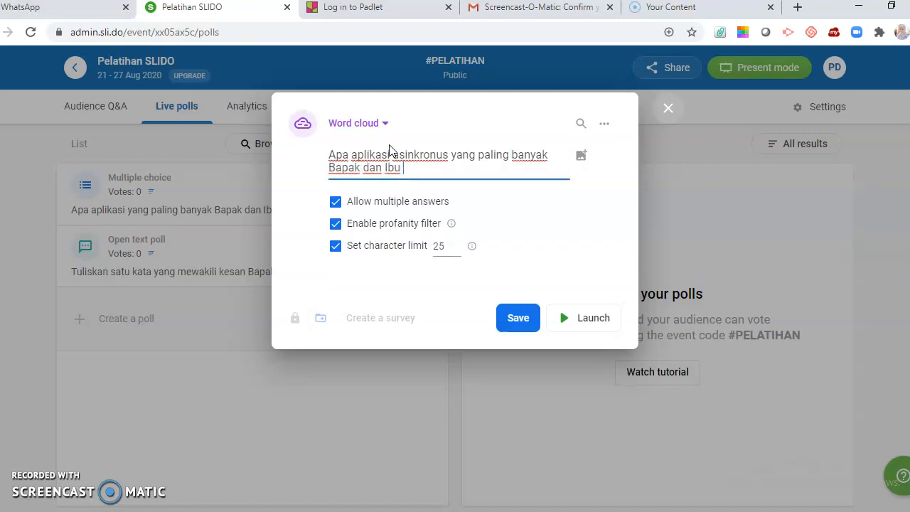
text(PJJ)
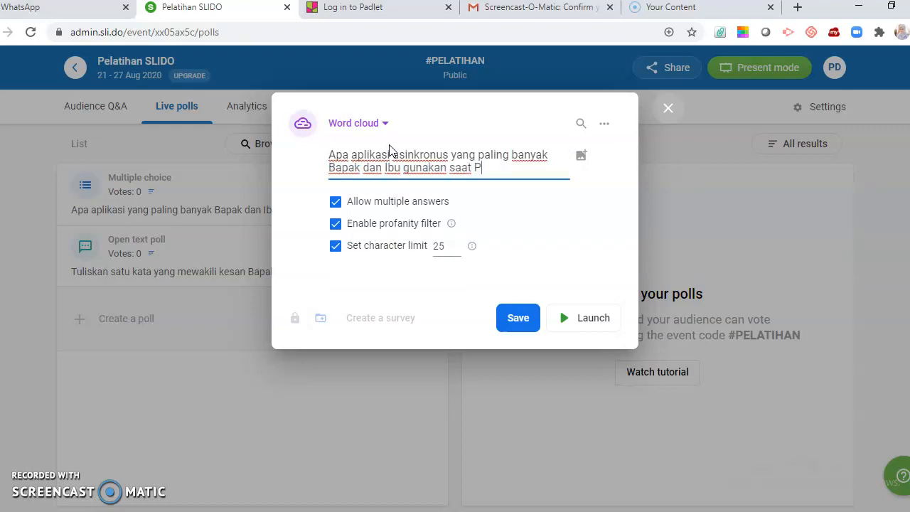
key(BackSpace)
key(BackSpace)
text(JJ?)
click(468, 284)
click(516, 319)
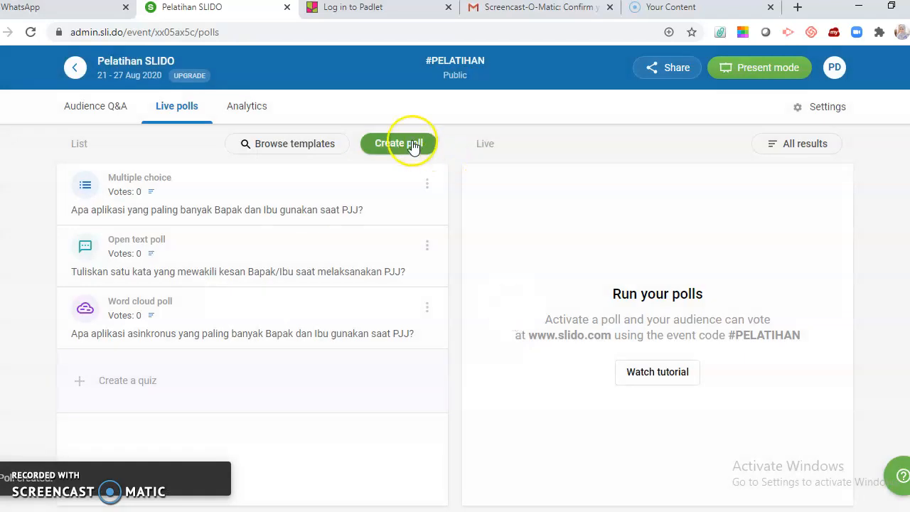
click(415, 143)
click(419, 247)
click(470, 318)
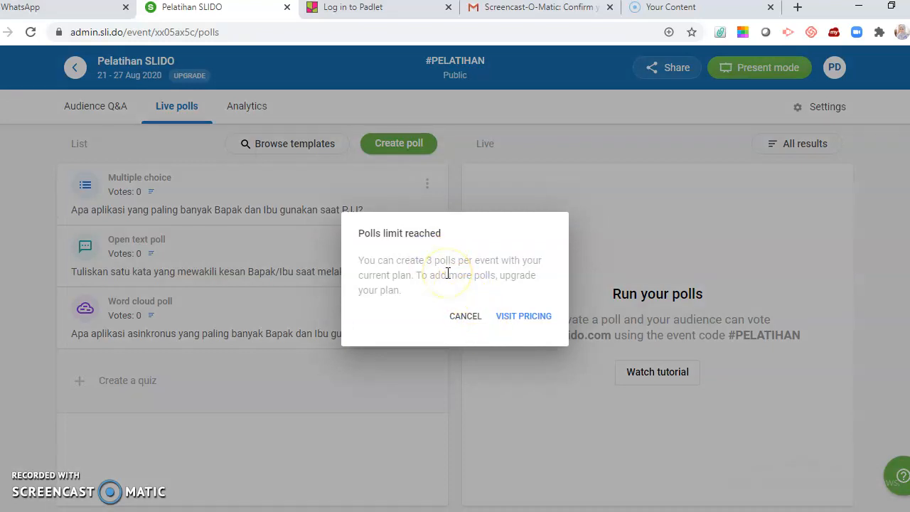
click(400, 277)
click(387, 275)
click(454, 287)
click(466, 317)
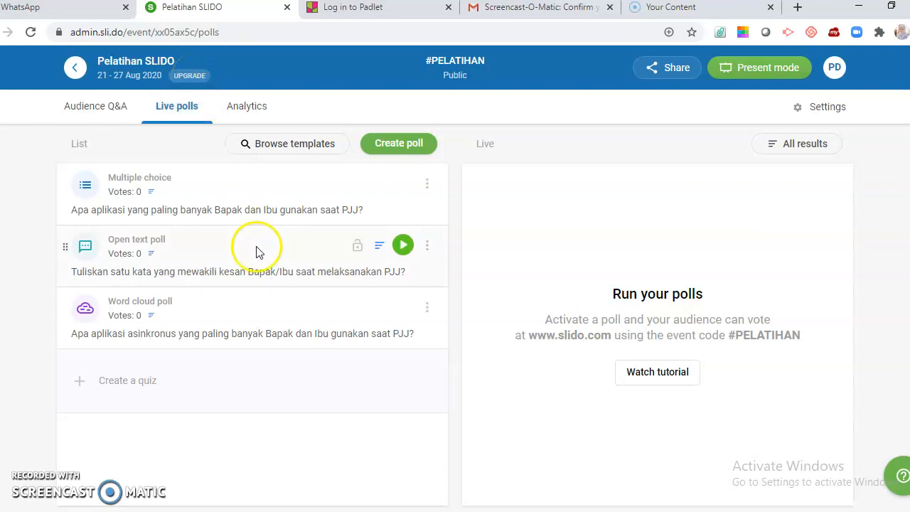
click(427, 184)
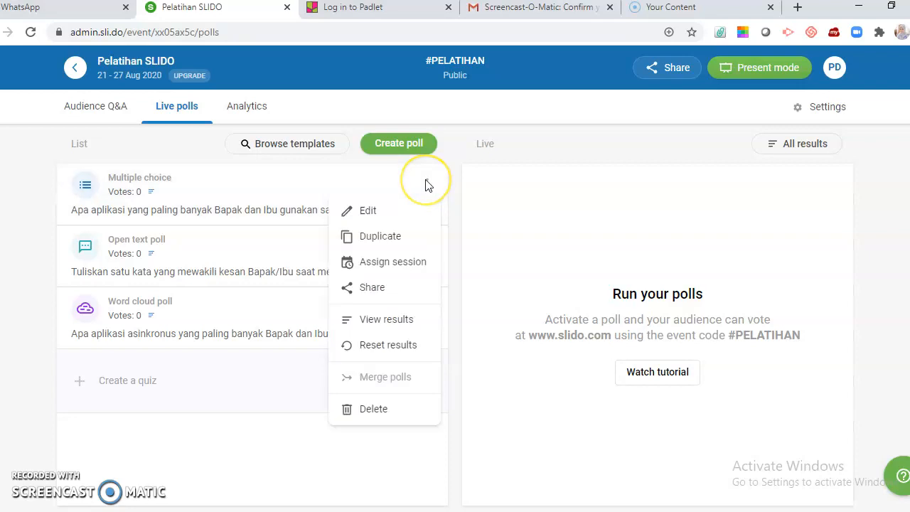
click(423, 143)
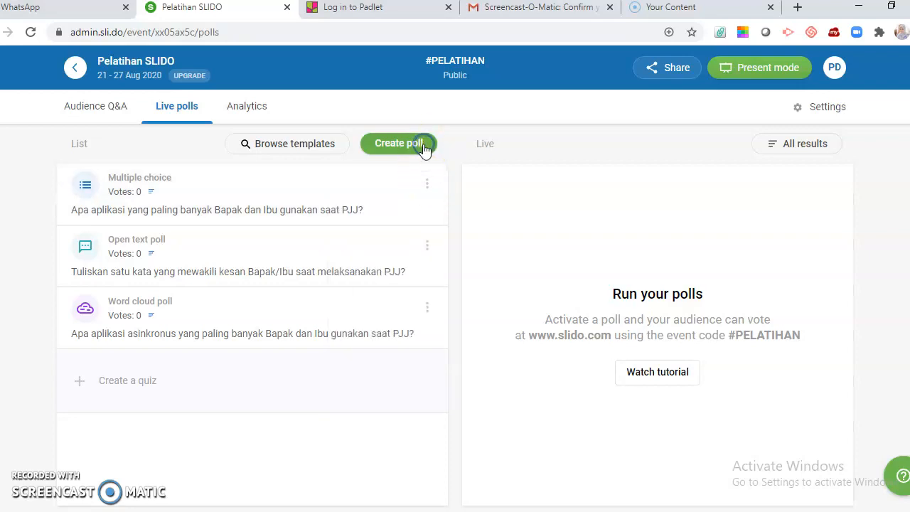
click(425, 147)
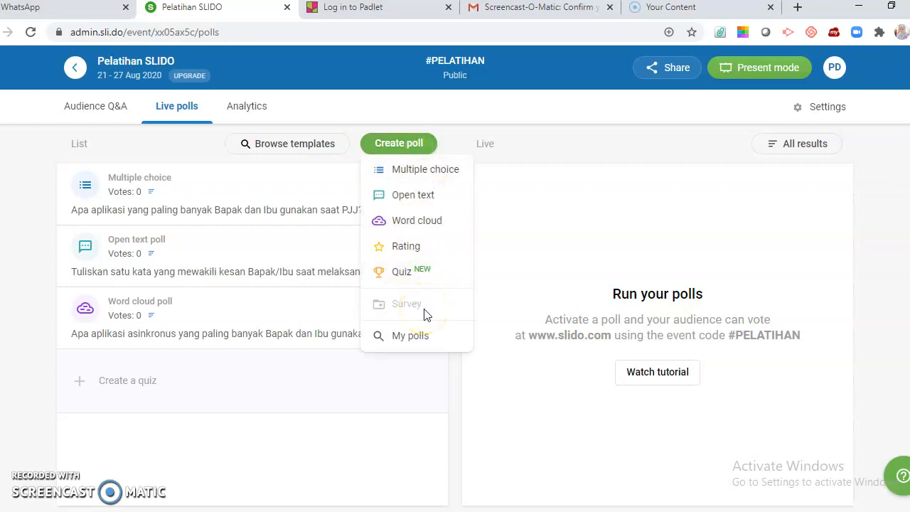
click(388, 446)
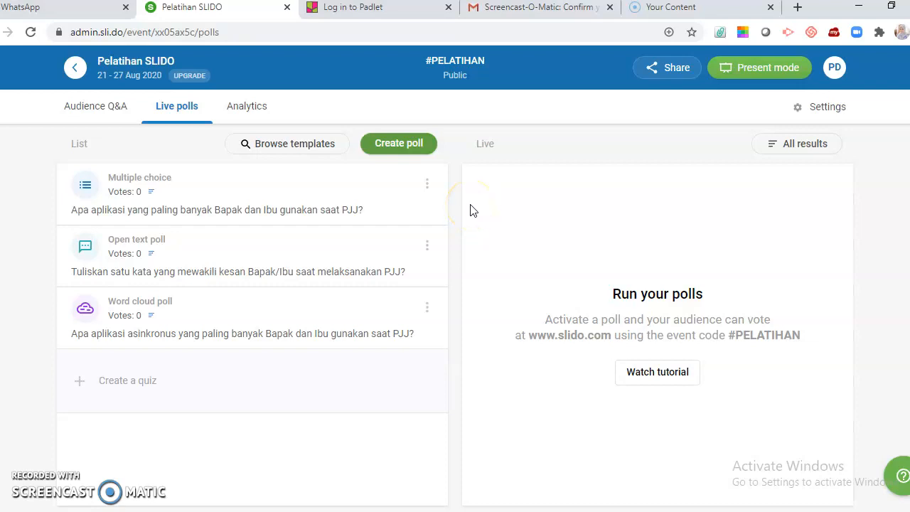
Step: Activate the multiple-choice PJJ poll for voting and open a new browser tab
mouse_move(402, 185)
click(403, 185)
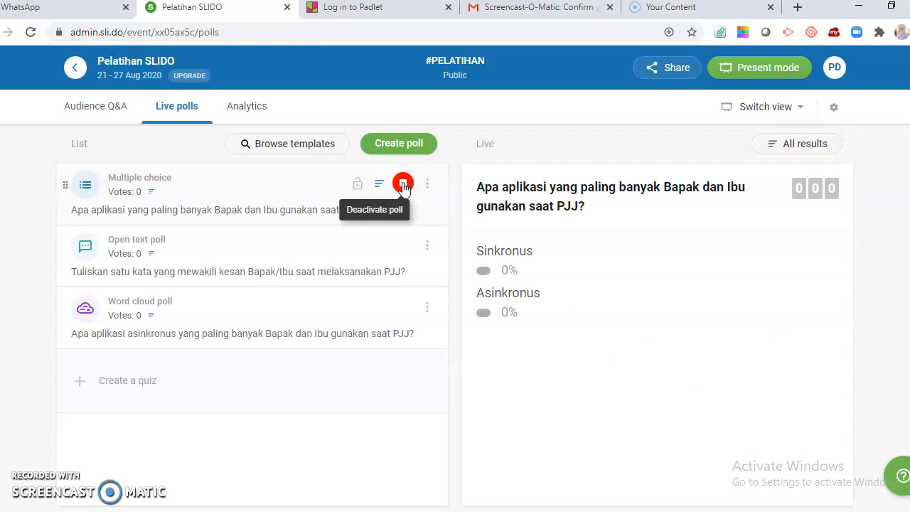
click(799, 7)
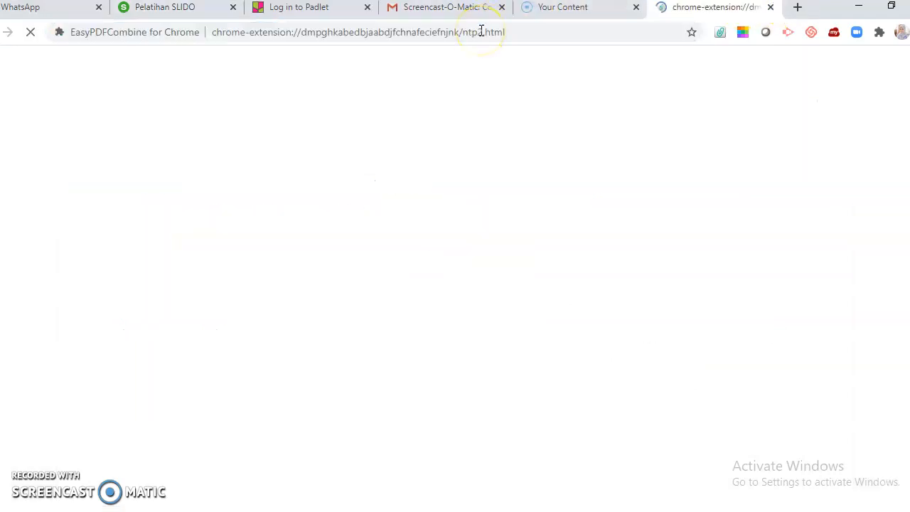
Step: On the Slido website, join event PELATIHAN as a participant
click(481, 31)
text(SLIDO)
key(Return)
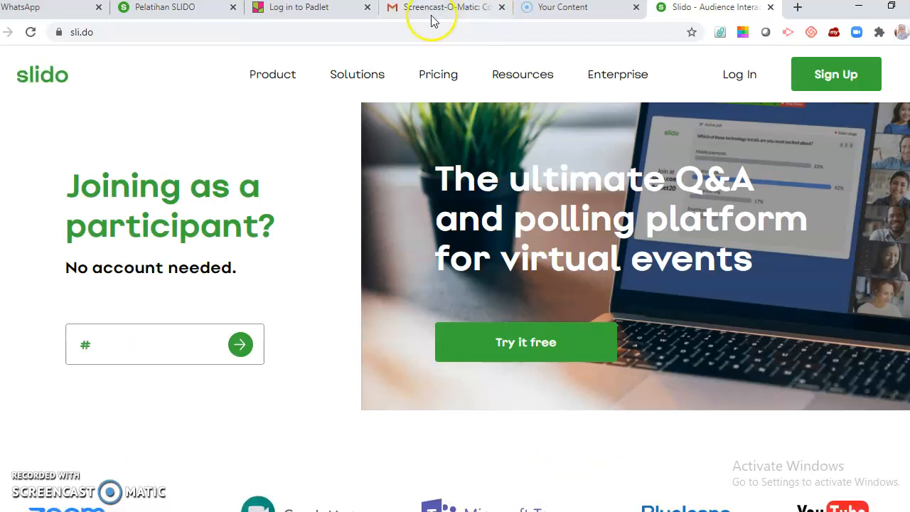
click(132, 365)
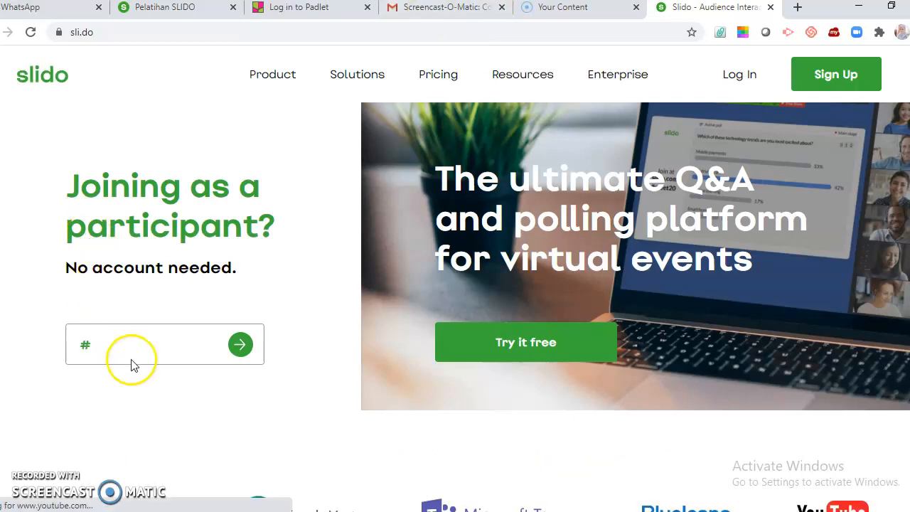
click(132, 344)
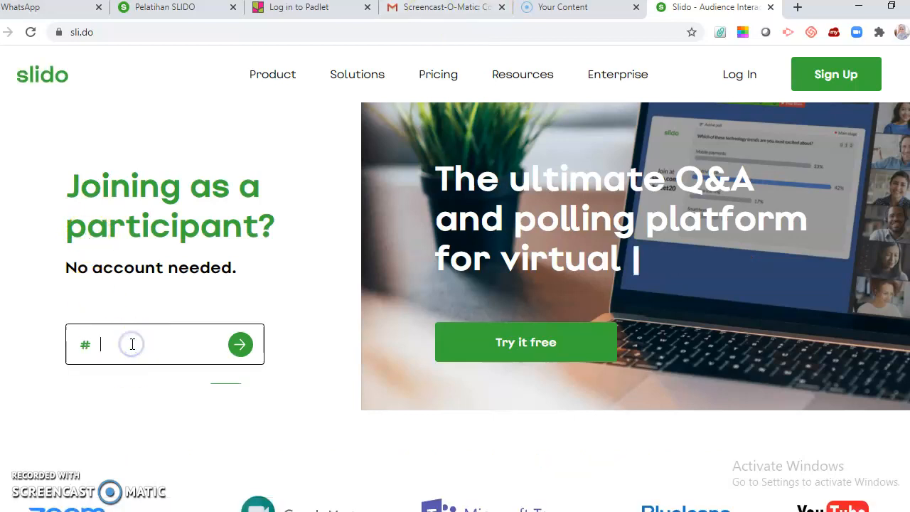
text(PELATIHAN)
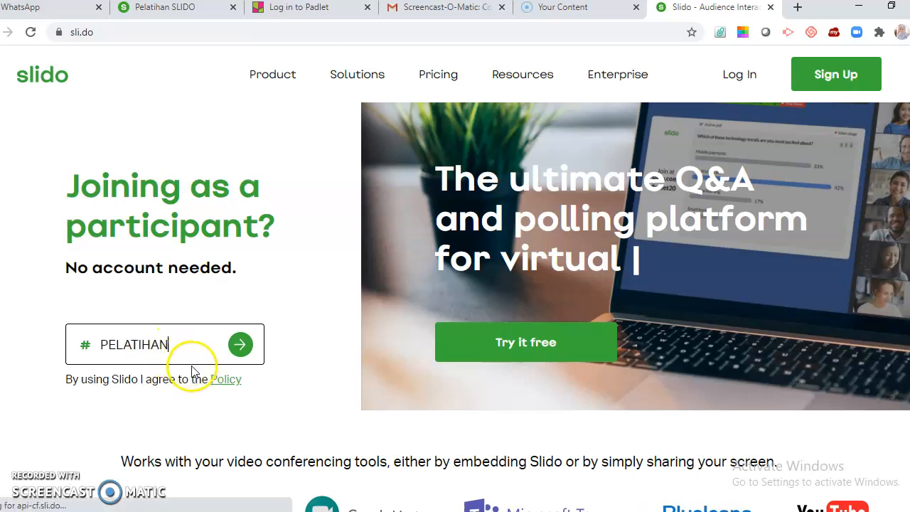
click(239, 344)
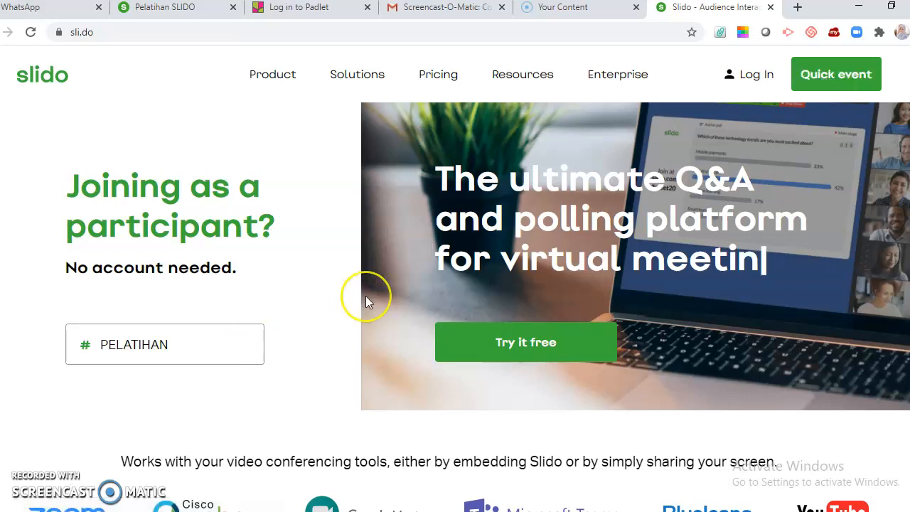
click(832, 71)
click(451, 252)
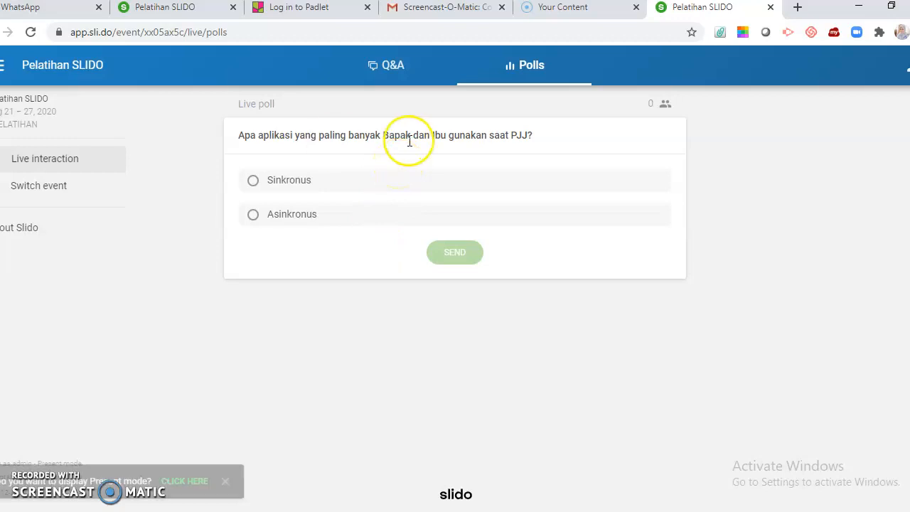
Step: Vote Asinkronus in the PJJ multiple-choice poll and confirm 1 vote at 100% in admin results
click(181, 8)
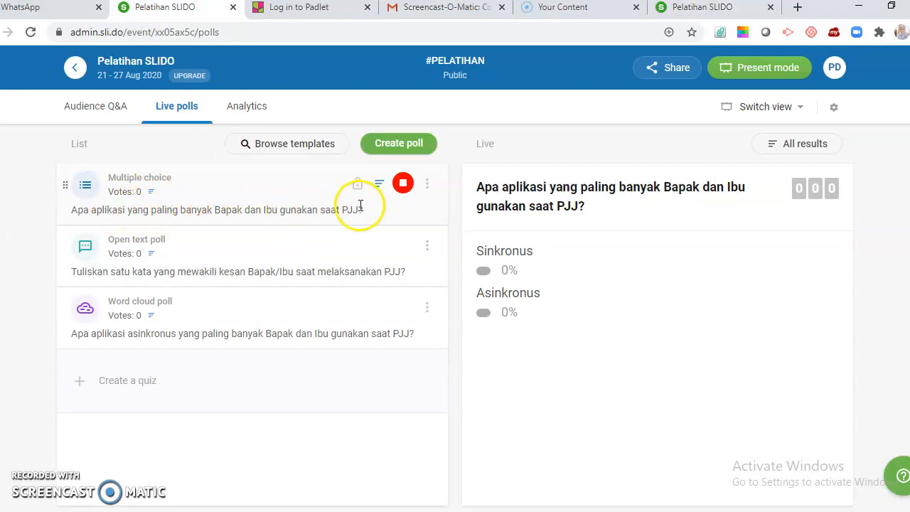
click(681, 9)
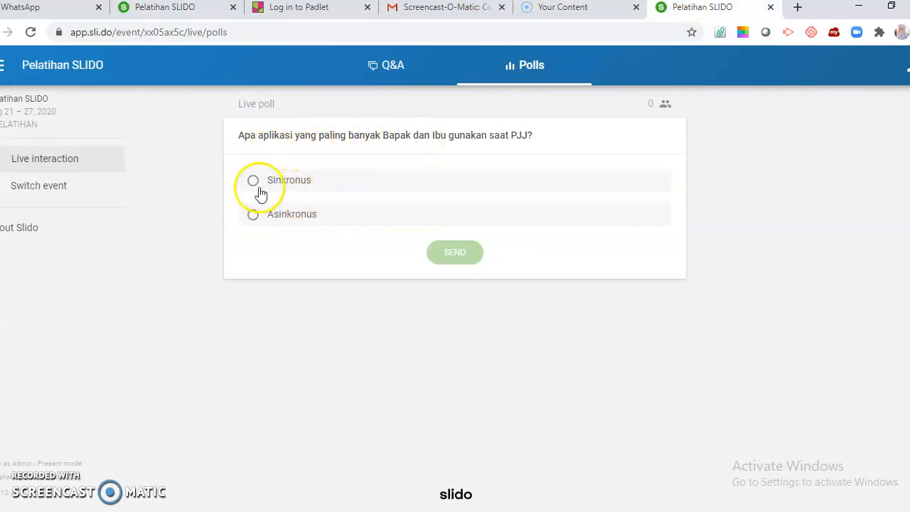
click(253, 215)
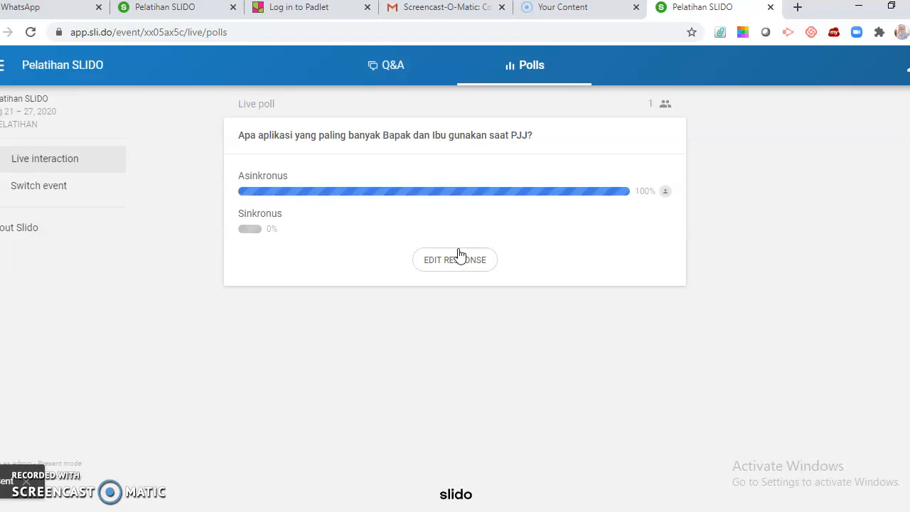
click(178, 11)
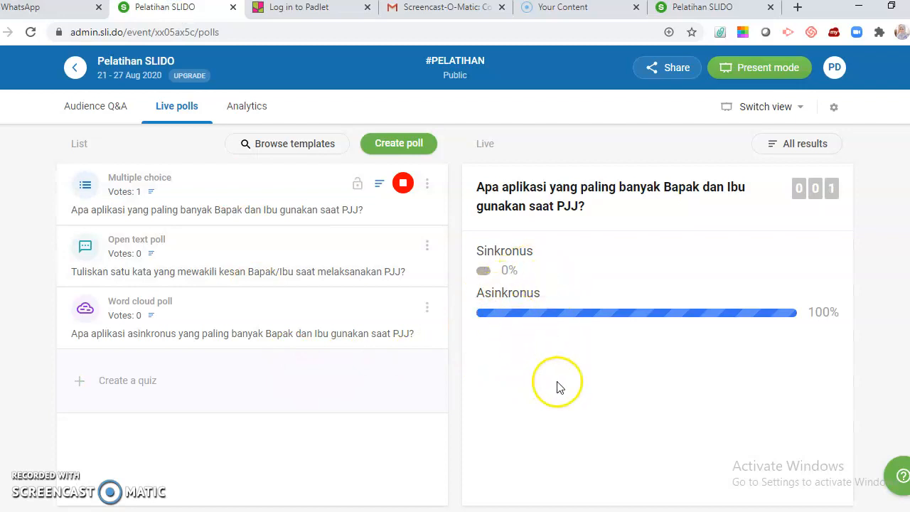
mouse_move(416, 254)
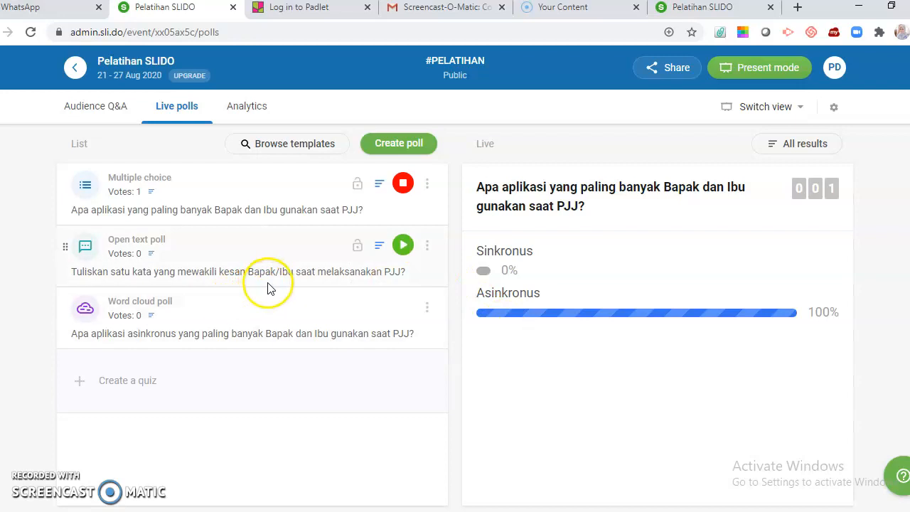
Step: Activate the open text PJJ poll, answer 'Bingung' as the participant, and verify 1 response
click(403, 247)
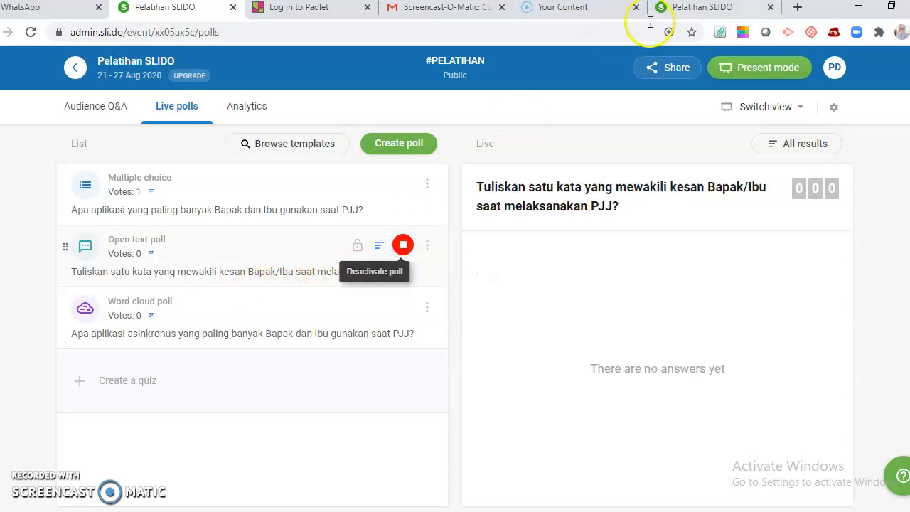
click(678, 14)
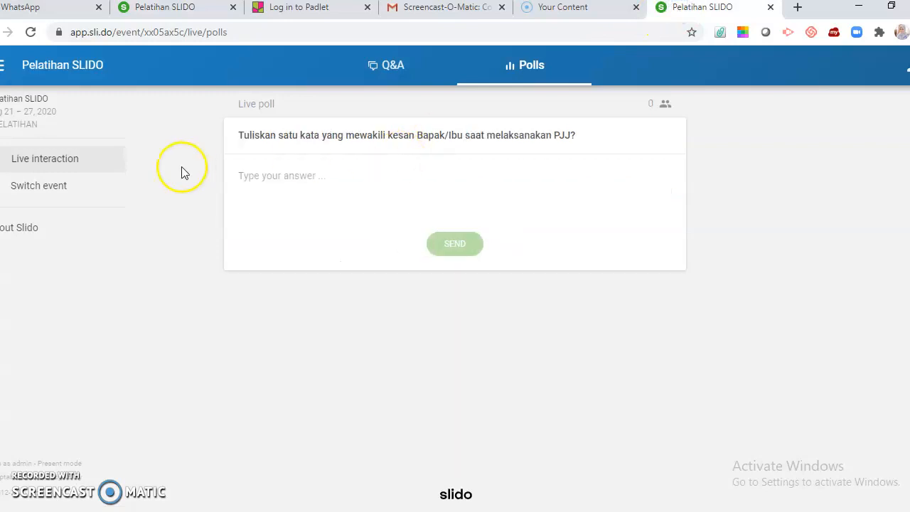
click(295, 179)
text(bi)
key(BackSpace)
key(BackSpace)
text(Bingung)
click(451, 244)
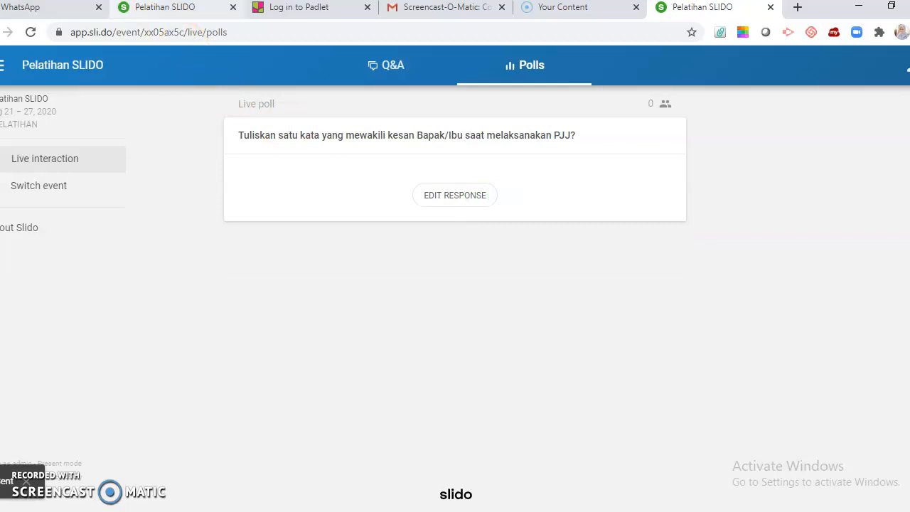
click(171, 7)
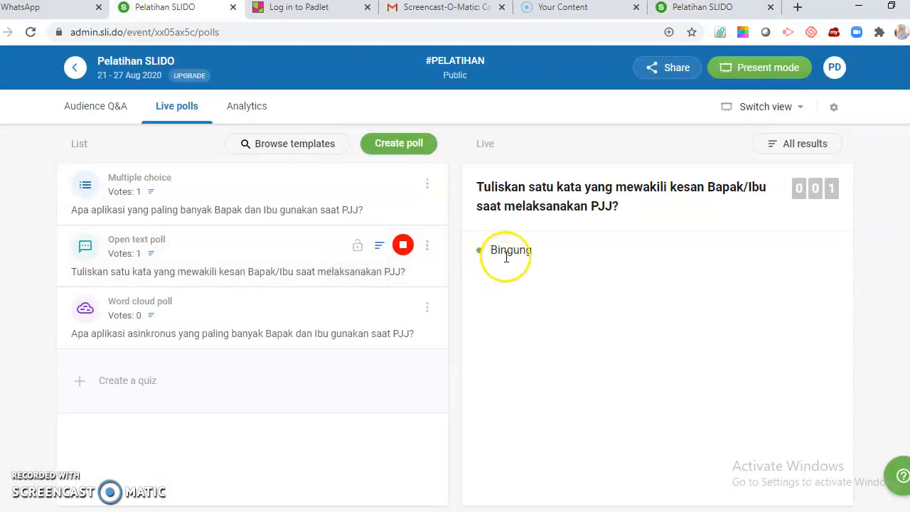
mouse_move(419, 298)
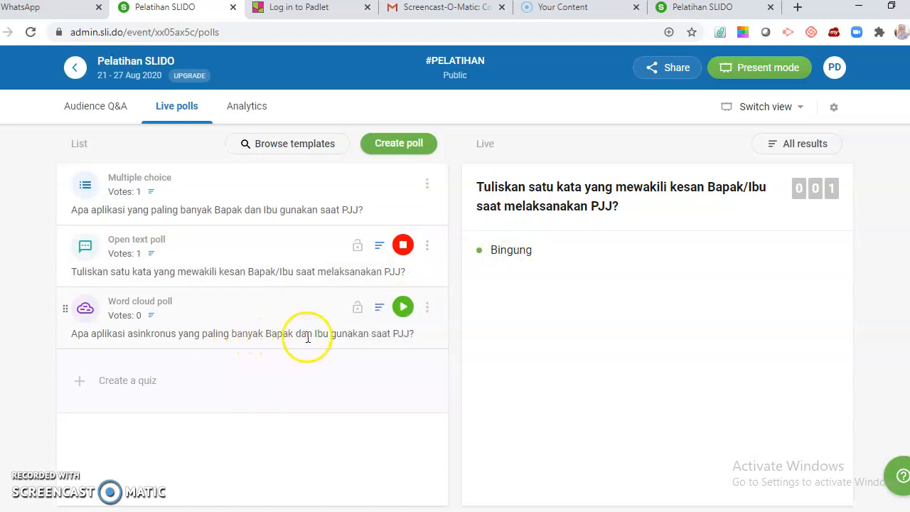
Step: Activate the word cloud poll, submit 'Google Classroom' as the participant, and verify 1 vote
click(402, 306)
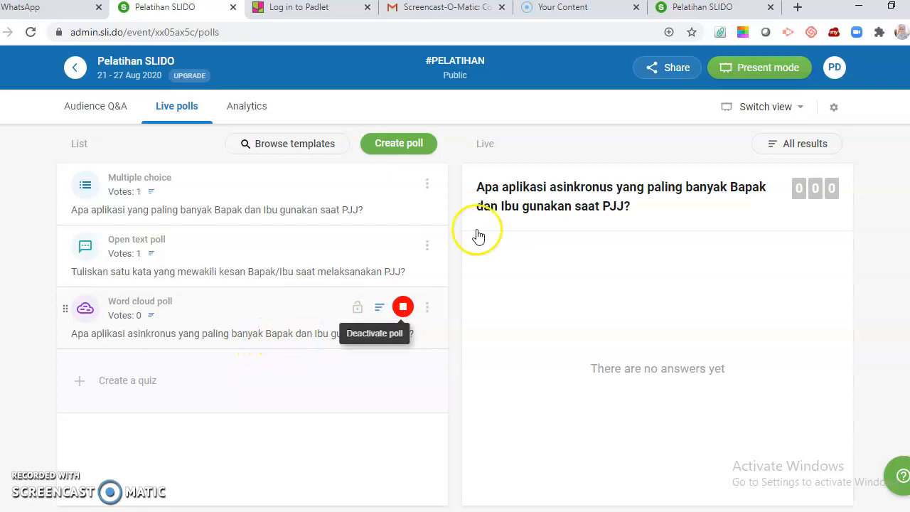
click(678, 9)
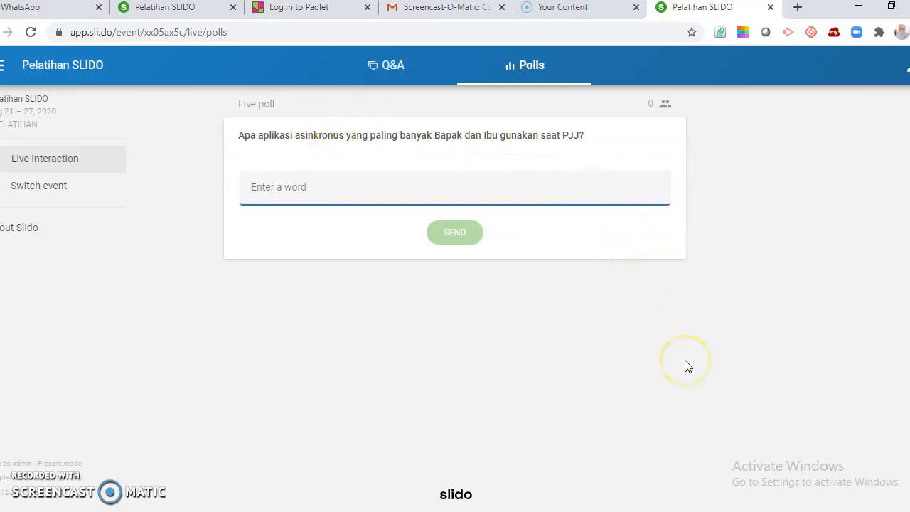
text(Google )
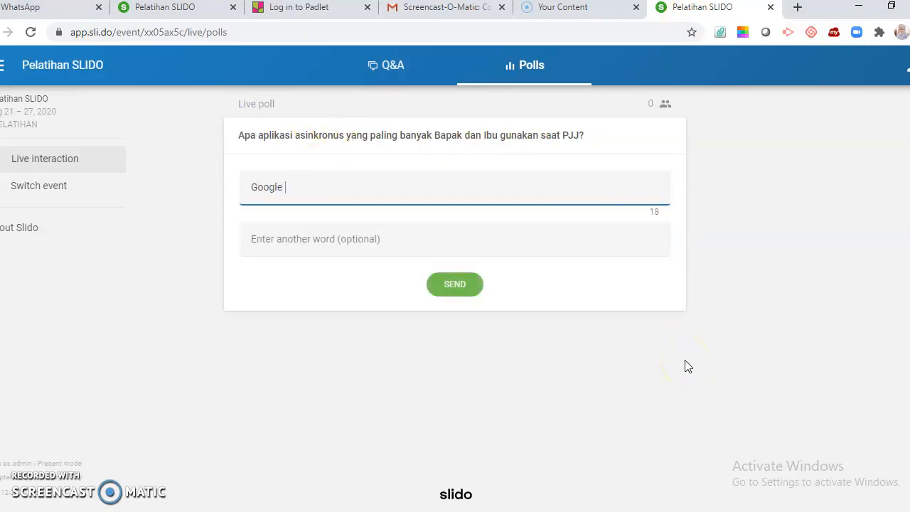
text(Classroom)
click(460, 288)
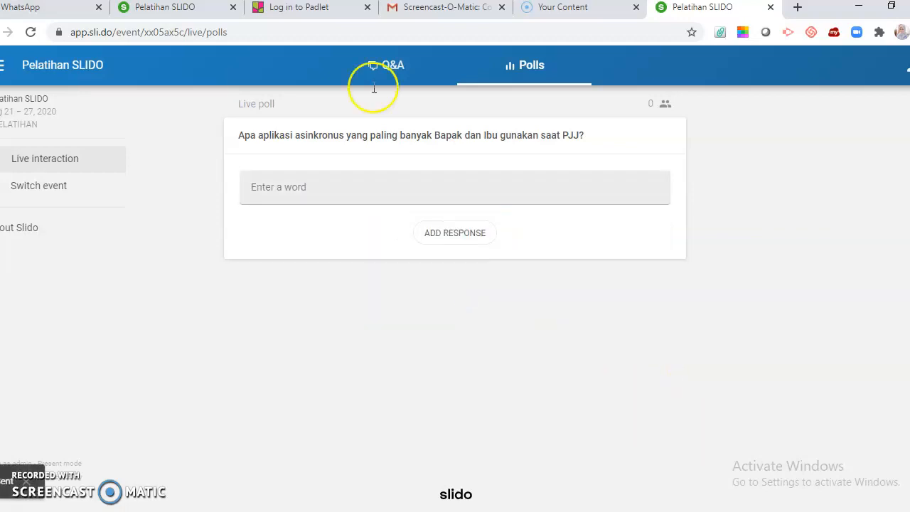
click(205, 8)
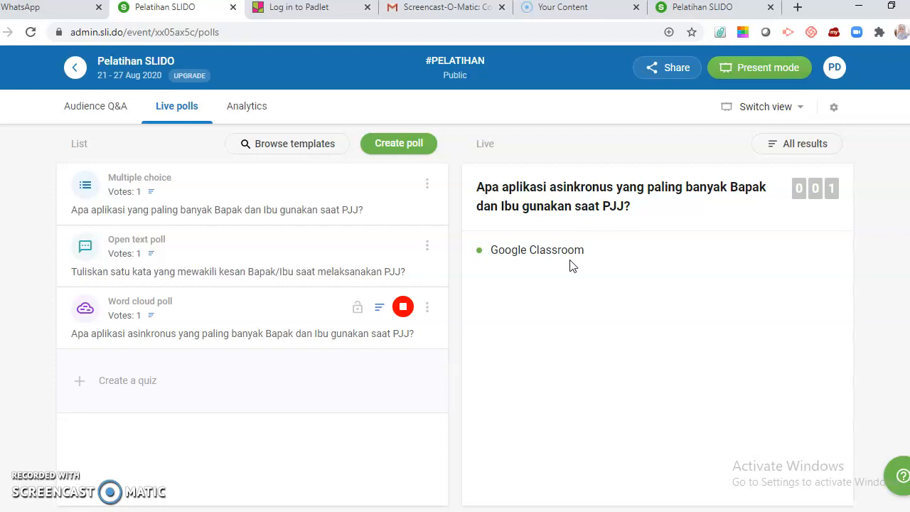
click(695, 7)
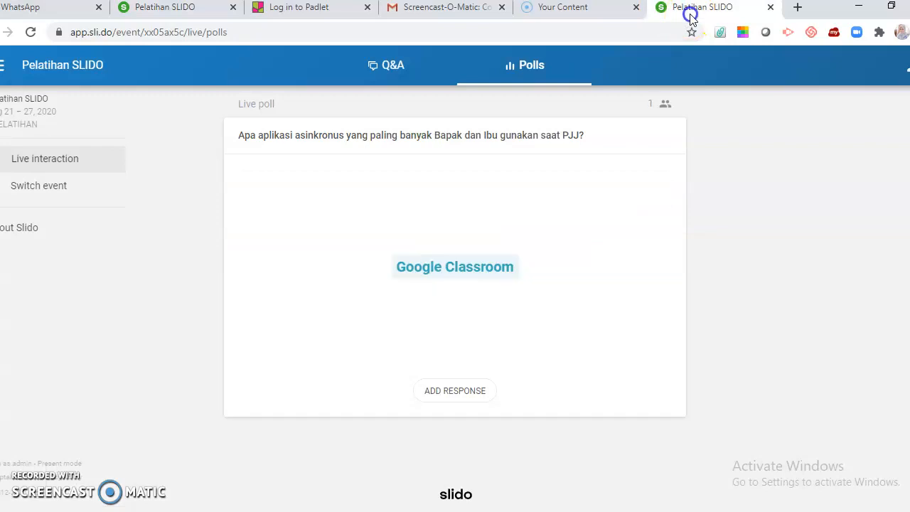
Step: Write the Q&A question 'Bagaimana cara hemat kuota saat pembelajaran tatap maya langsung?', correcting typos
click(388, 69)
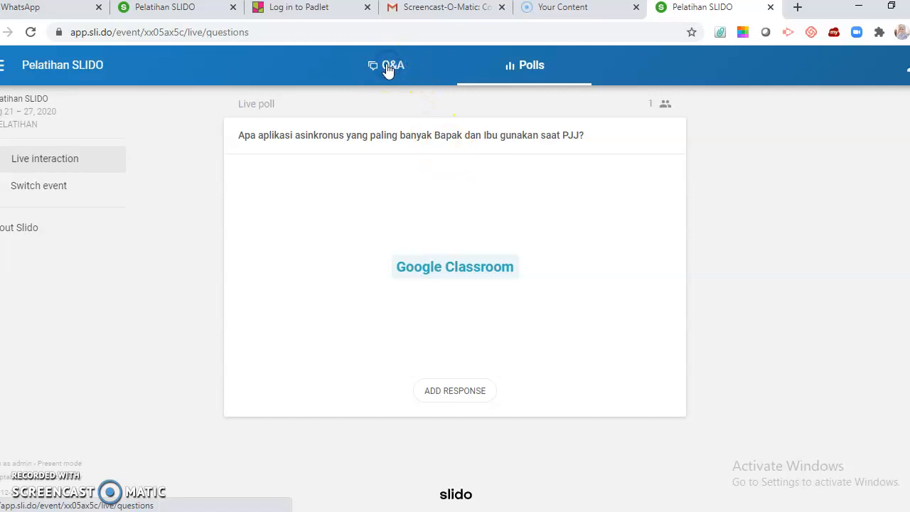
click(324, 148)
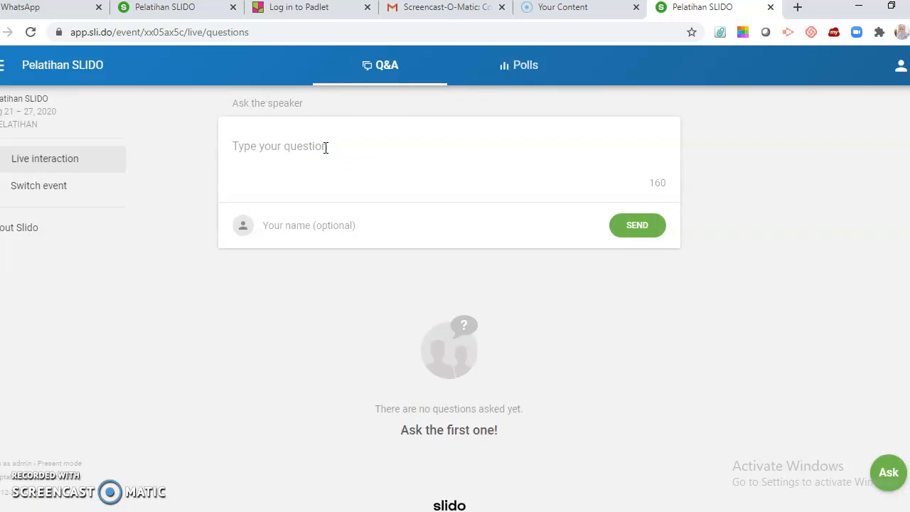
text(Bagaimana)
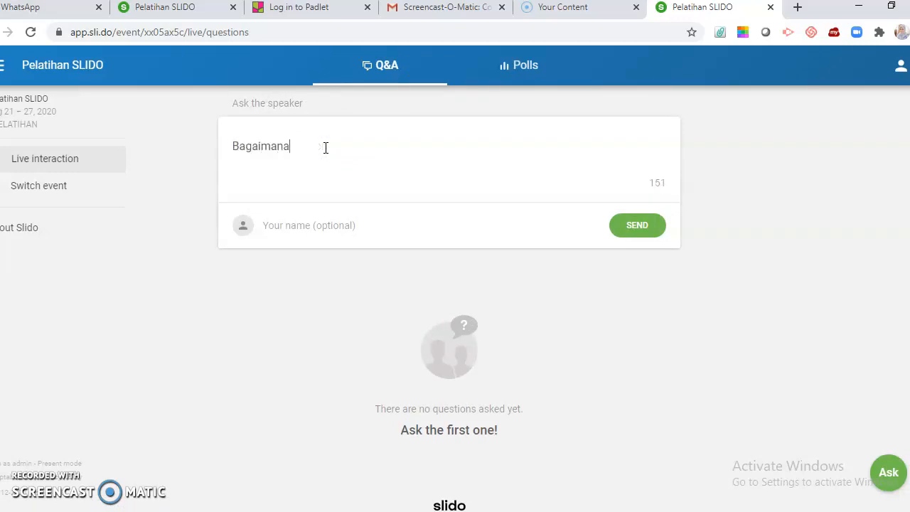
text( cara hemat kuot)
text(a saat tatap ma)
text(ya ;angsung)
key(BackSpace)
key(BackSpace)
key(BackSpace)
key(BackSpace)
key(BackSpace)
key(BackSpace)
key(BackSpace)
key(BackSpace)
text(langsung?)
click(342, 151)
click(380, 150)
click(407, 150)
text(pembelajaran)
click(426, 155)
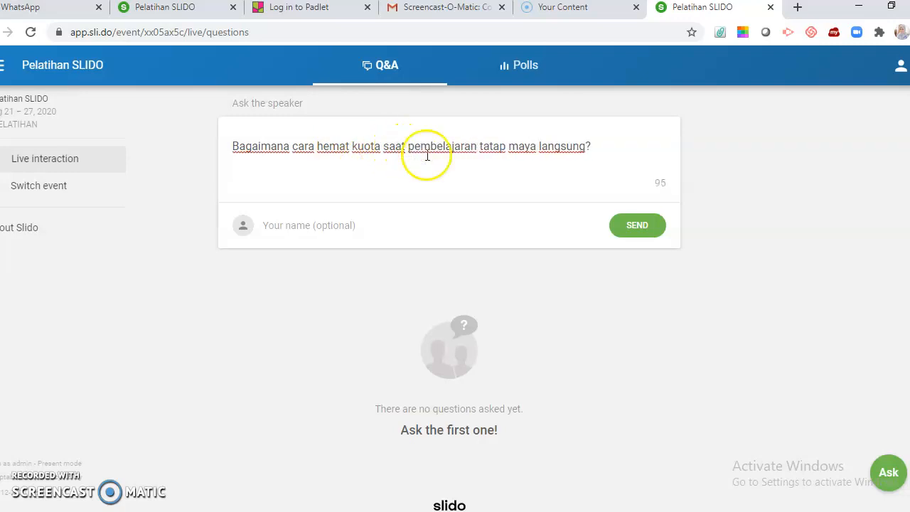
Step: Sign the question with the autofilled asker name and send it to the speaker
click(399, 217)
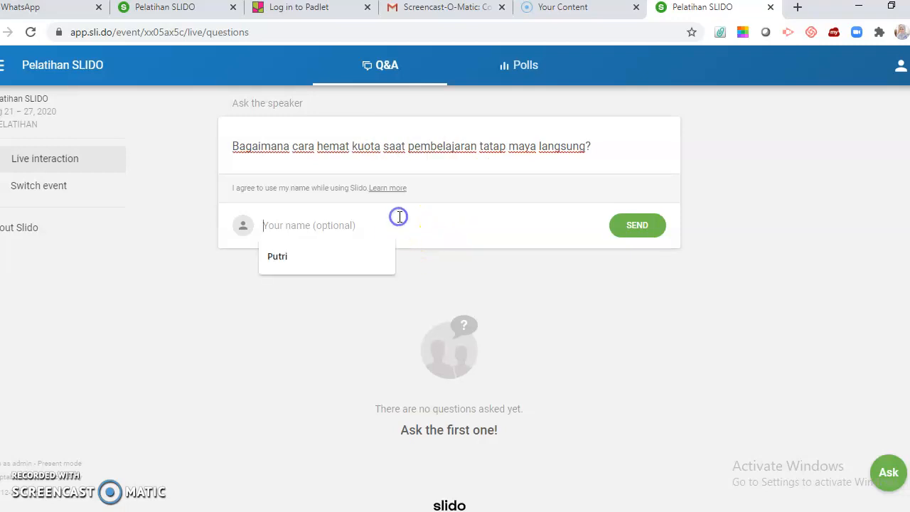
click(365, 259)
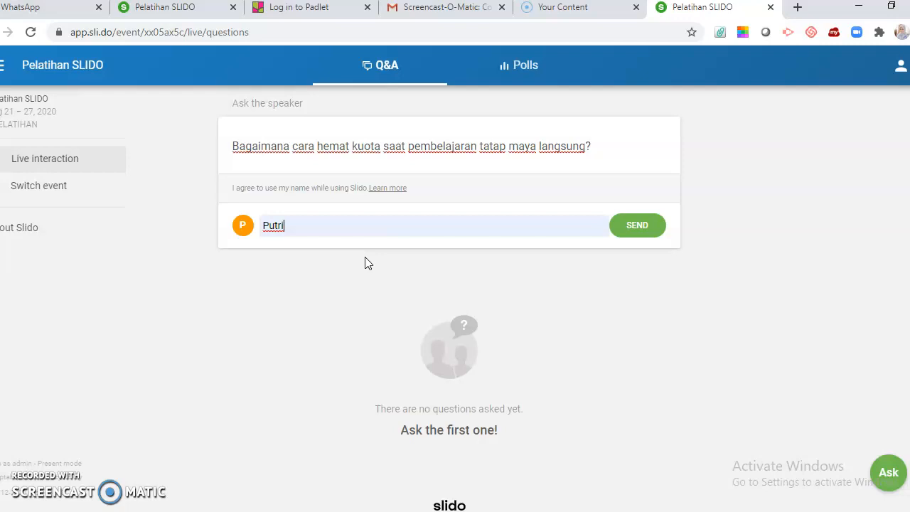
click(631, 231)
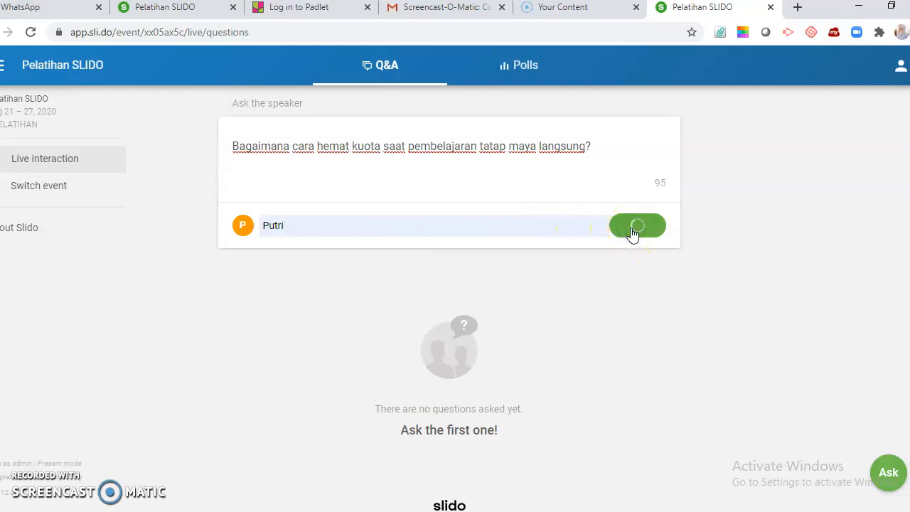
click(184, 13)
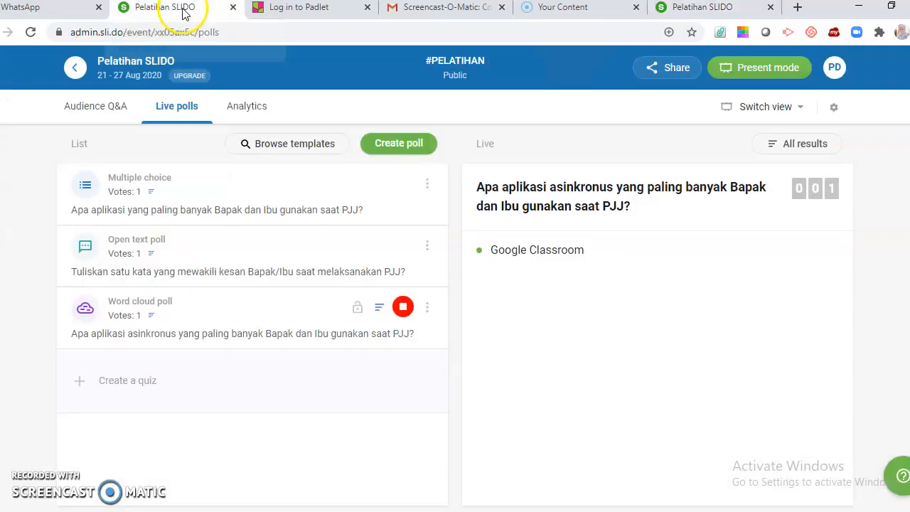
Step: Show the received quota-saving question in Audience Q&A and inspect its Edit/Reply/Archive/Delete menu
click(106, 112)
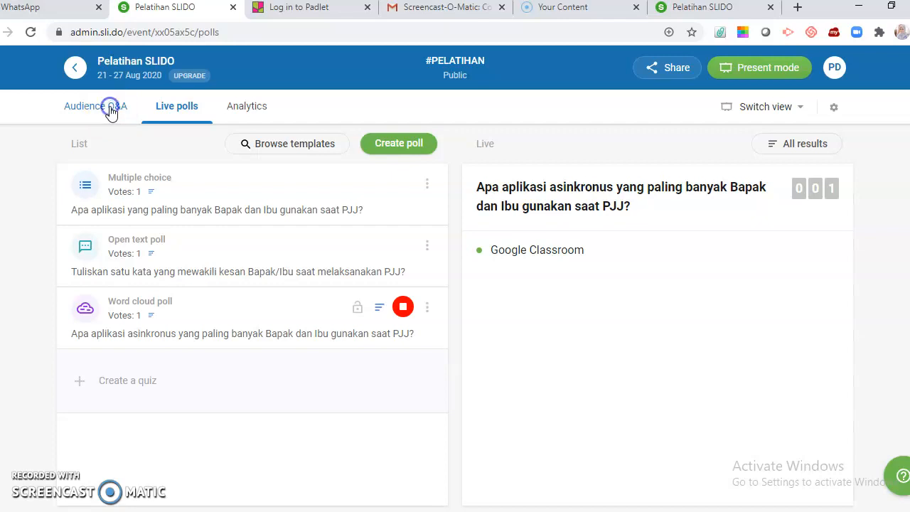
mouse_move(524, 178)
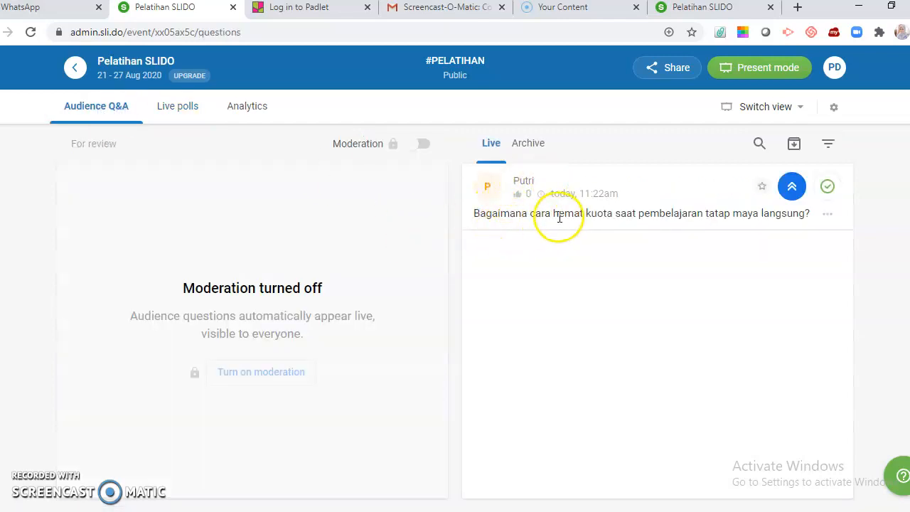
click(827, 216)
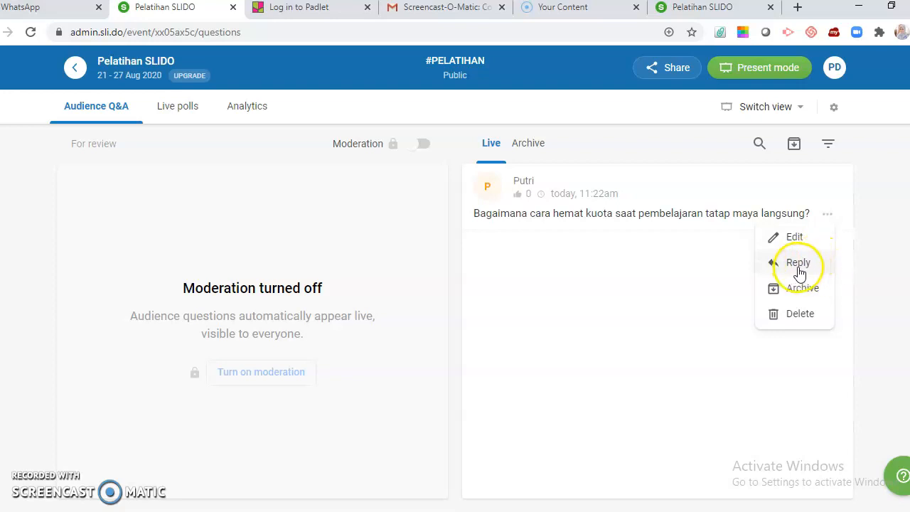
click(670, 285)
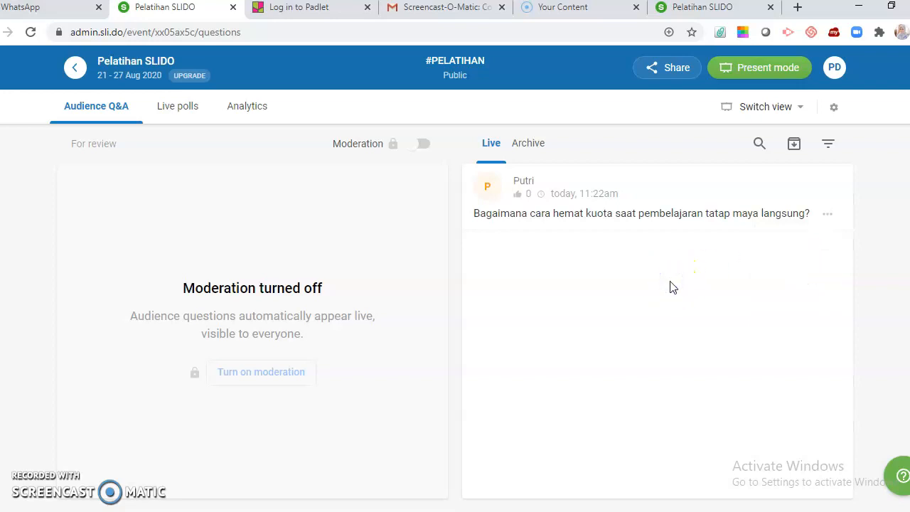